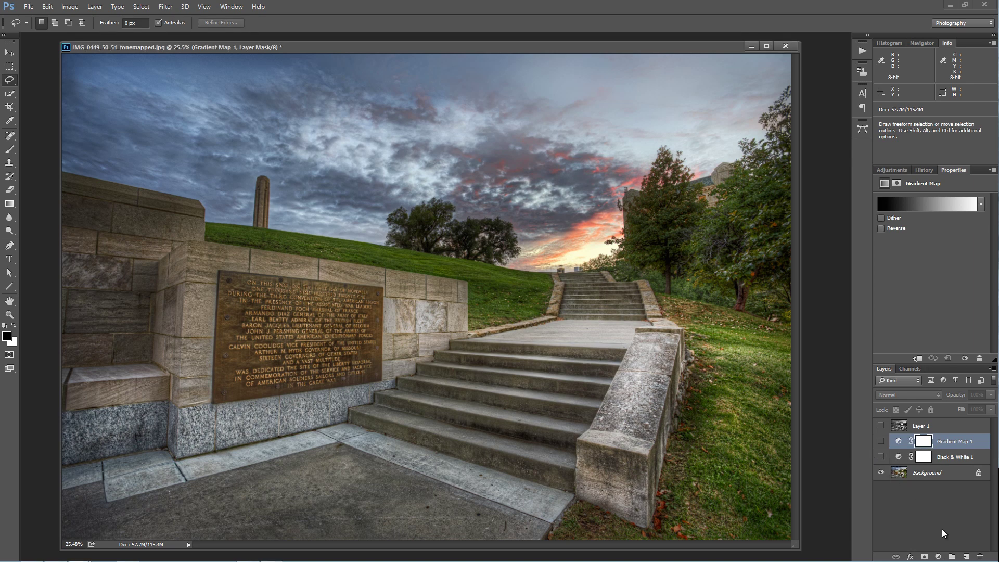
Compare the Black & White 1, Gradient Map 1 and Layer 1 conversions by showing each one separately over the color Background
left_click(881, 457)
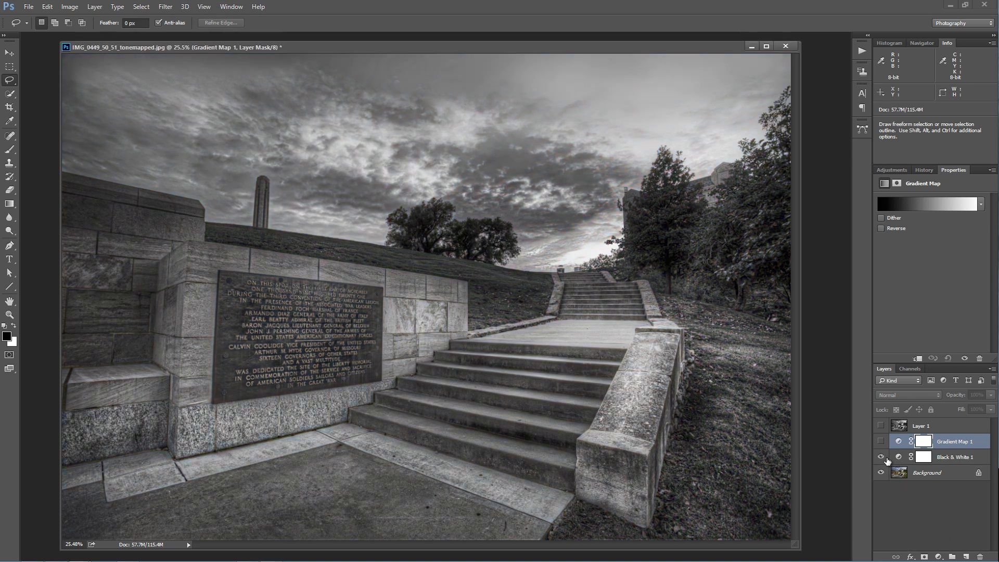
left_click(881, 456)
left_click(881, 442)
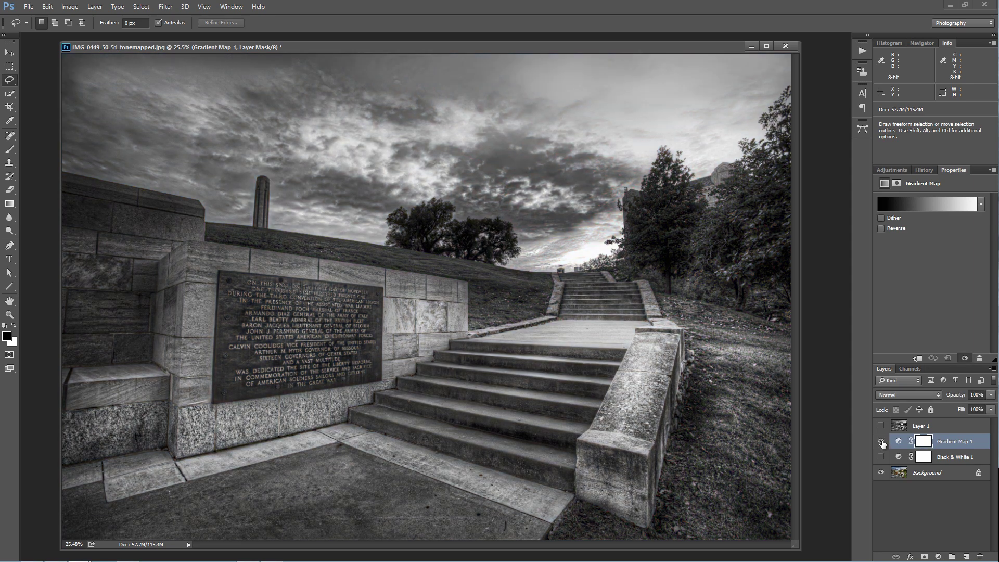
left_click(882, 441)
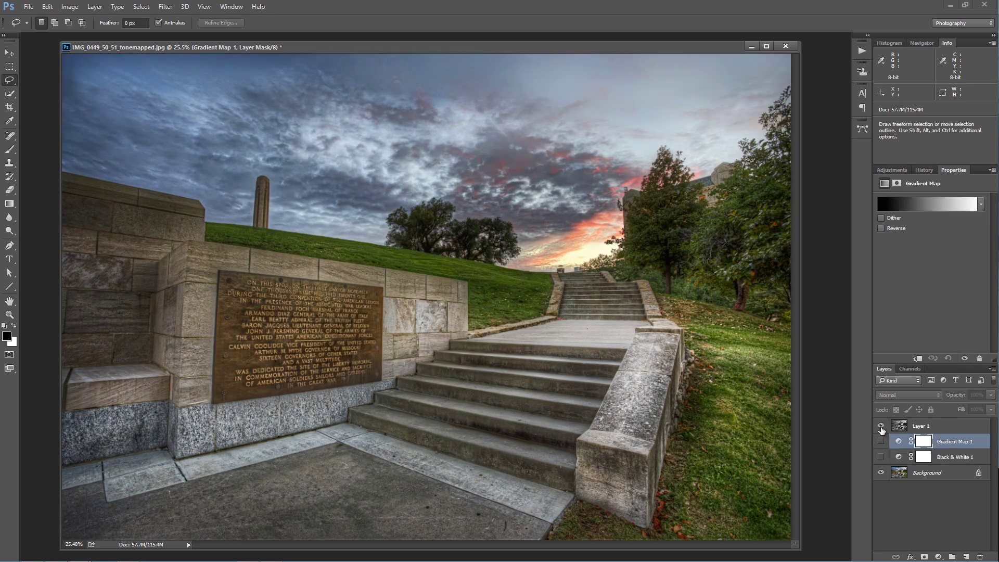
left_click(881, 426)
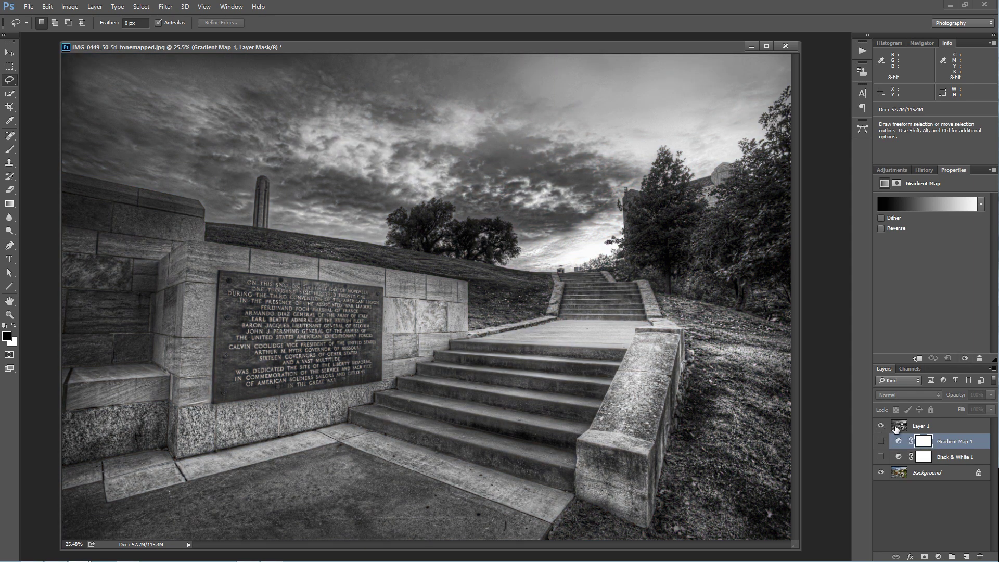
Delete Layer 1, Gradient Map 1 and Black & White 1 so that only the Background layer remains
left_click(900, 424)
left_click(941, 456, "shift")
key("Delete")
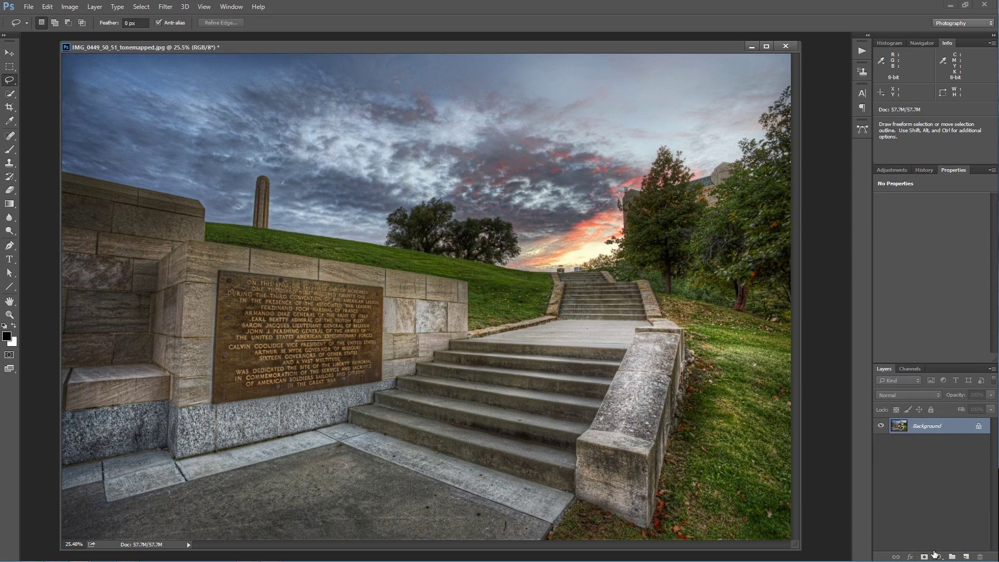
Try a Black & White adjustment layer with Reds 37, Yellows 98, Greens -112, Cyans -99, Blues -61 and Magentas 199, and delete it
left_click(938, 557)
left_click(949, 468)
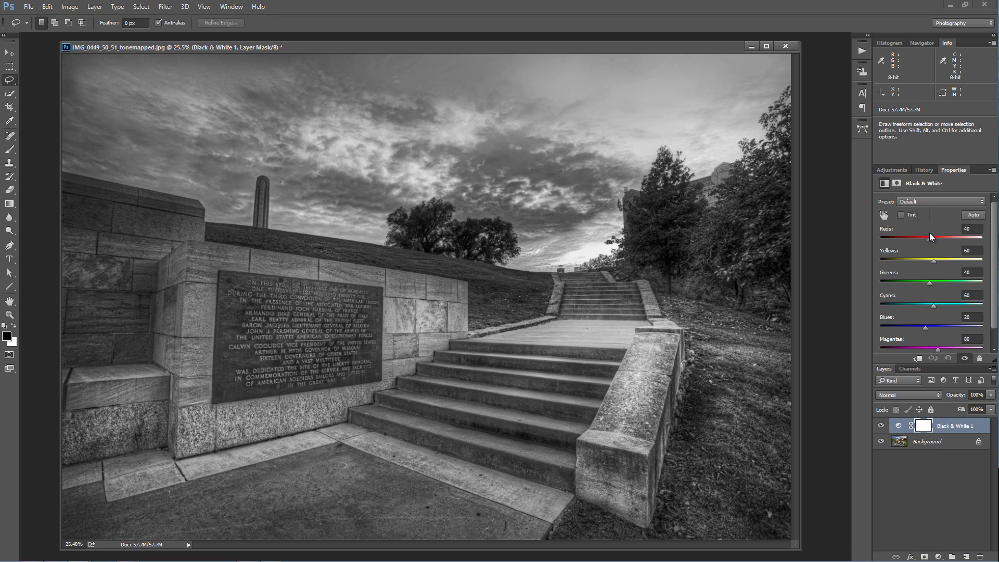
left_click_drag(928, 238, 900, 283)
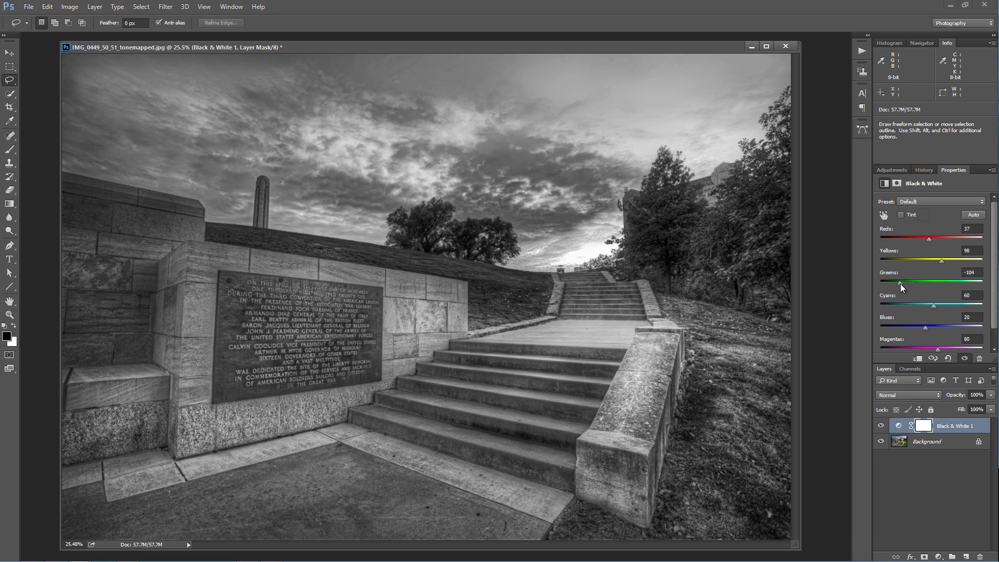
left_click_drag(955, 306, 945, 349)
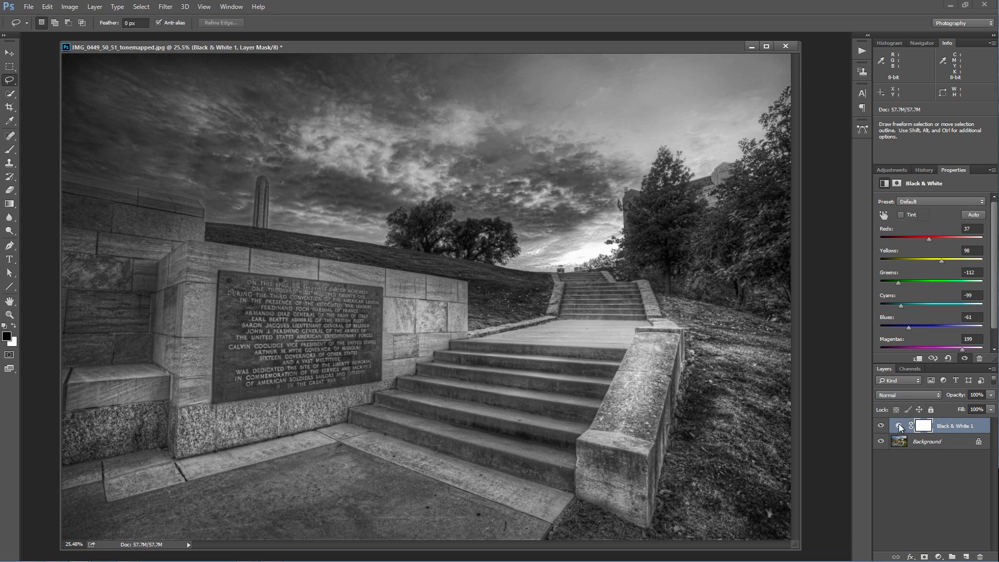
key("Delete")
Add a Hue/Saturation adjustment layer above the Background and a Gradient Map adjustment layer on top of it
left_click(939, 557)
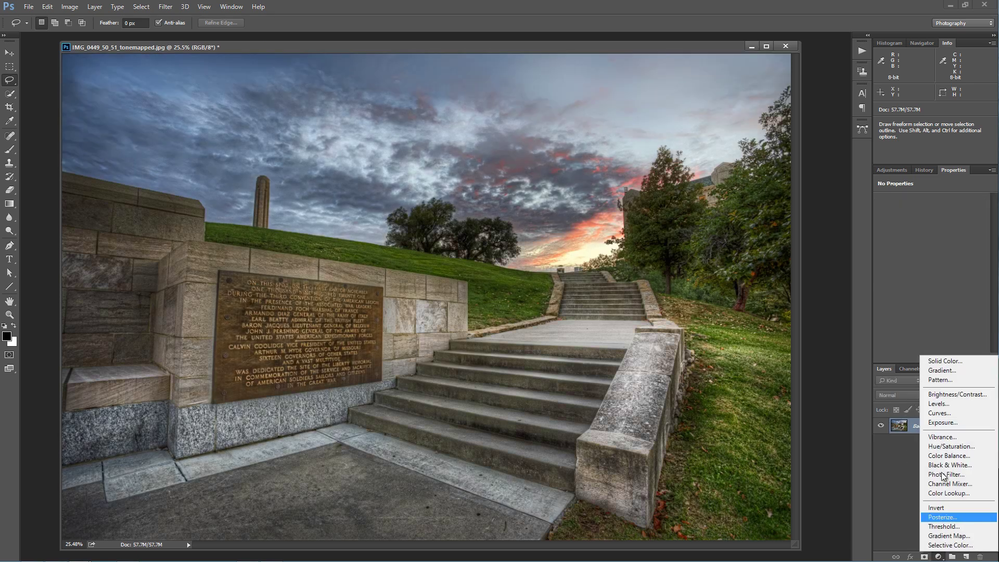
left_click(947, 446)
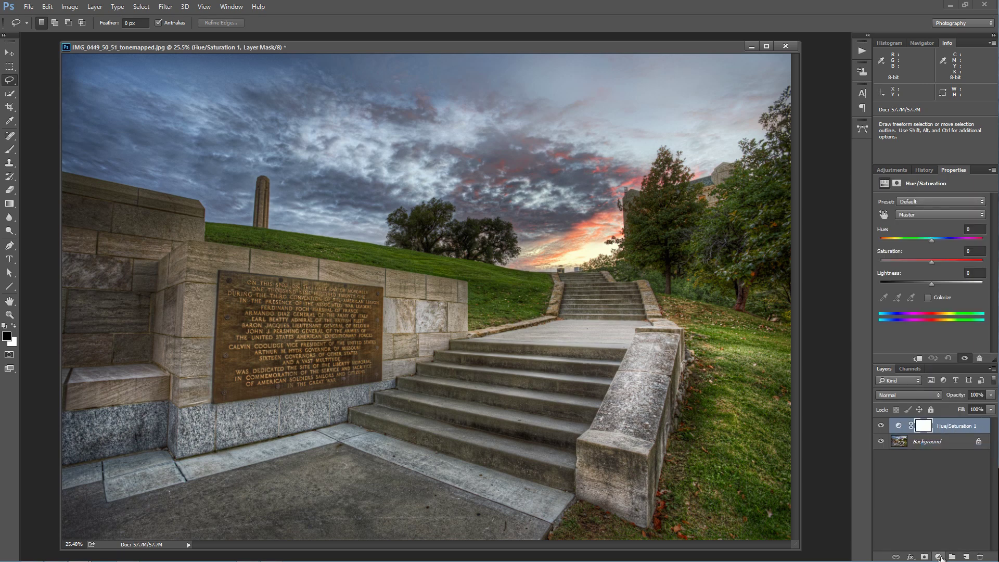
left_click(940, 557)
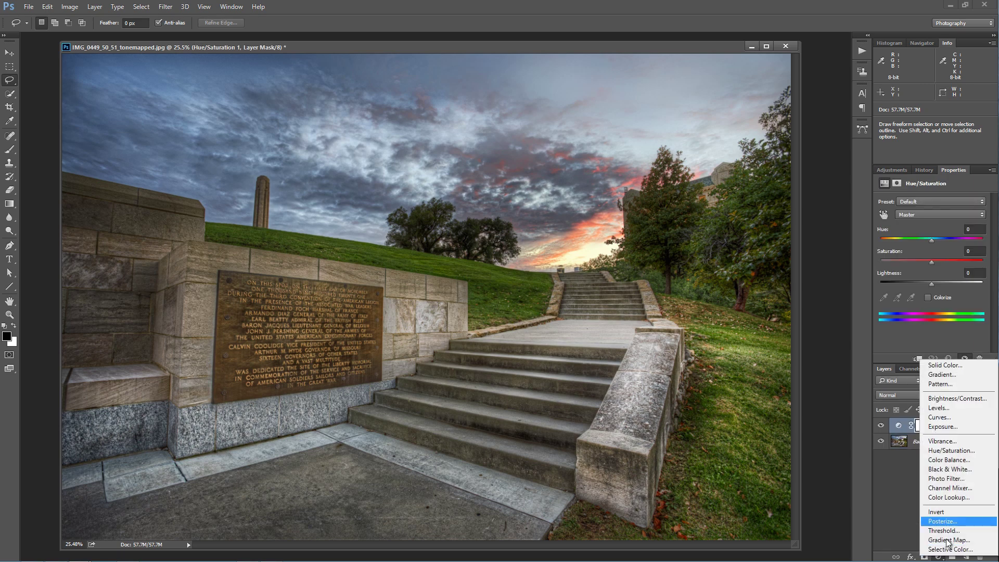
left_click(947, 536)
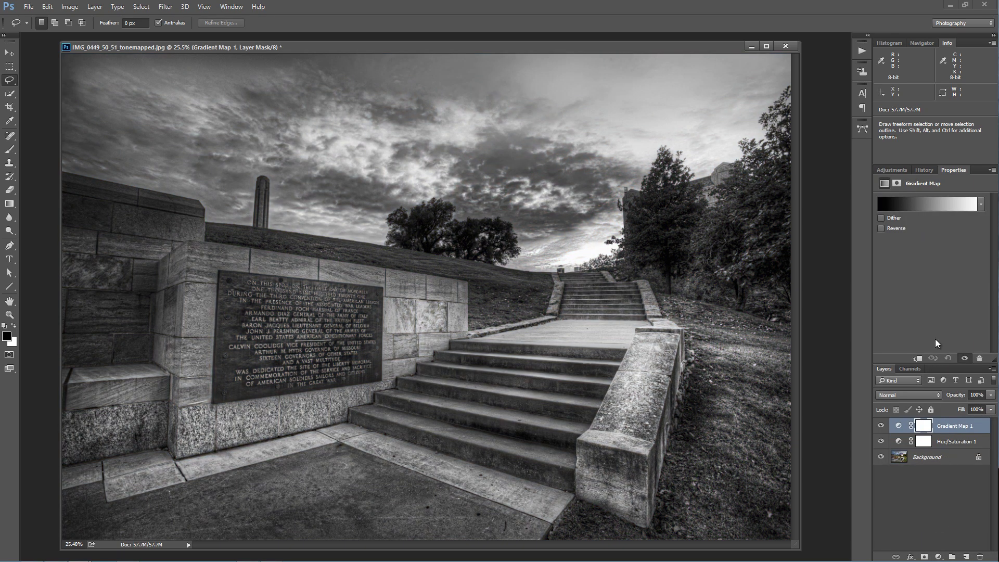
Apply the black-to-white preset as the gradient of the Gradient Map layer
left_click(934, 204)
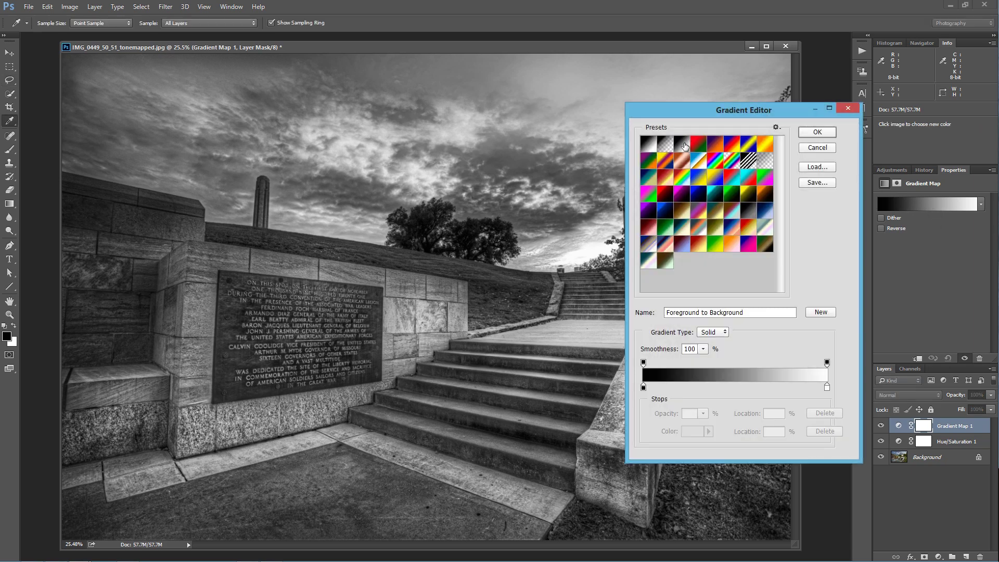
left_click(680, 144)
left_click(817, 132)
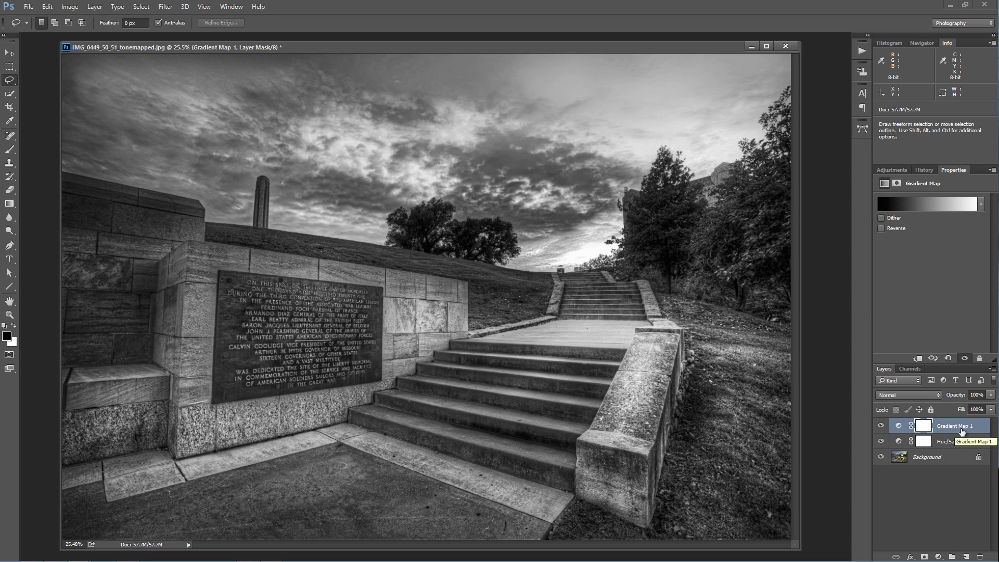
Try adjusting the Reds in the Hue/Saturation layer with hue -1, saturation -2 and lightness +2
left_click(899, 441)
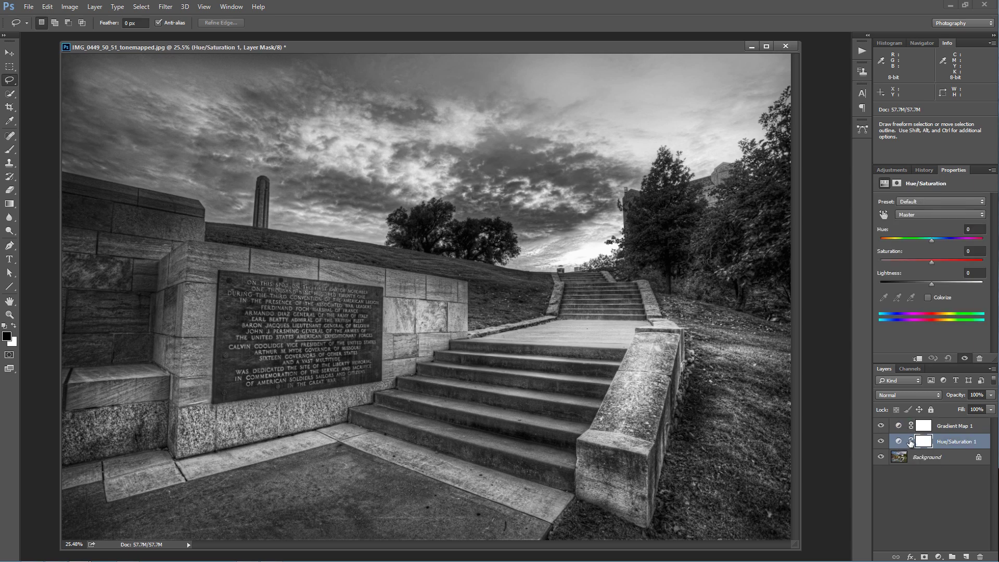
left_click(944, 218)
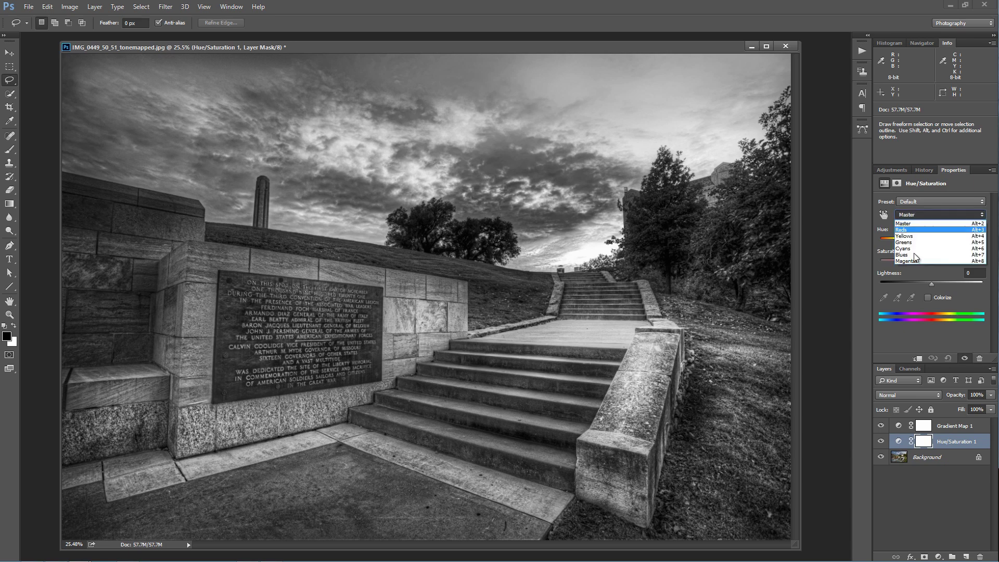
left_click(908, 232)
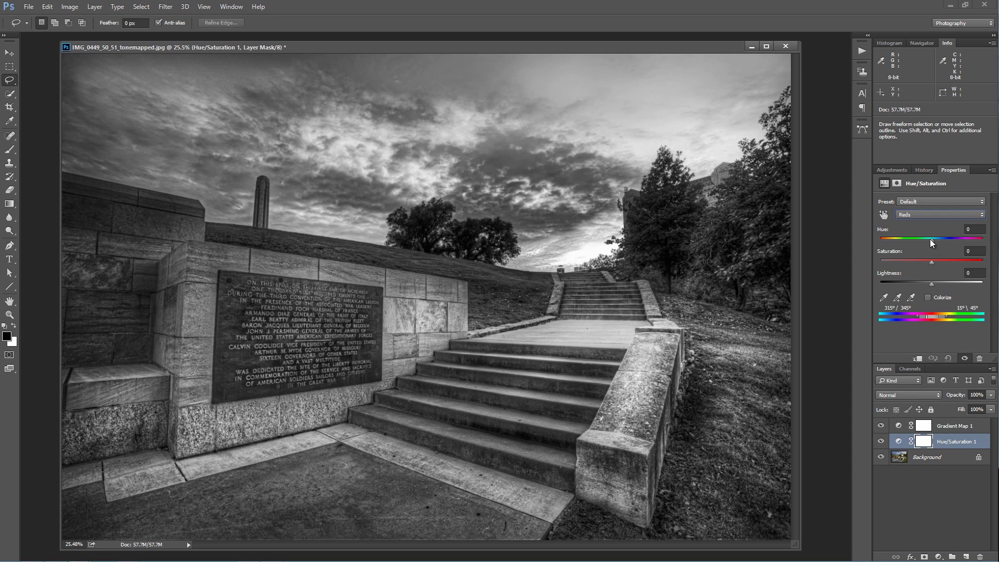
mouse_move(929, 238)
left_mouse_down()
mouse_move(957, 242)
mouse_move(898, 242)
mouse_move(942, 242)
mouse_move(907, 242)
mouse_move(938, 233)
mouse_move(929, 263)
mouse_move(958, 261)
mouse_move(910, 260)
mouse_move(958, 260)
mouse_move(930, 253)
left_mouse_up()
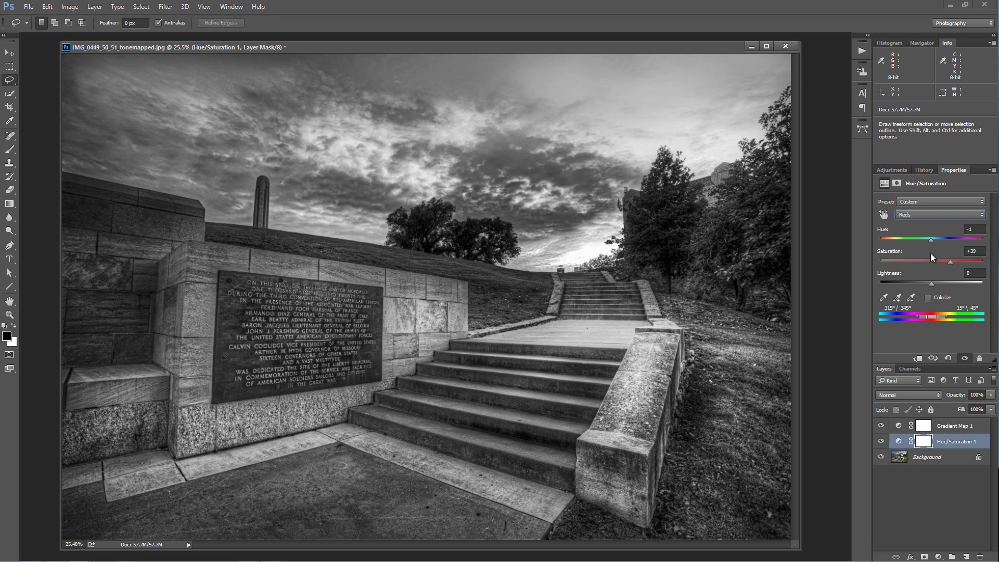
left_click_drag(899, 285, 952, 286)
left_click(933, 283)
Compare the image with the Gradient Map layer hidden and shown, and view that layer's settings
left_click(881, 426)
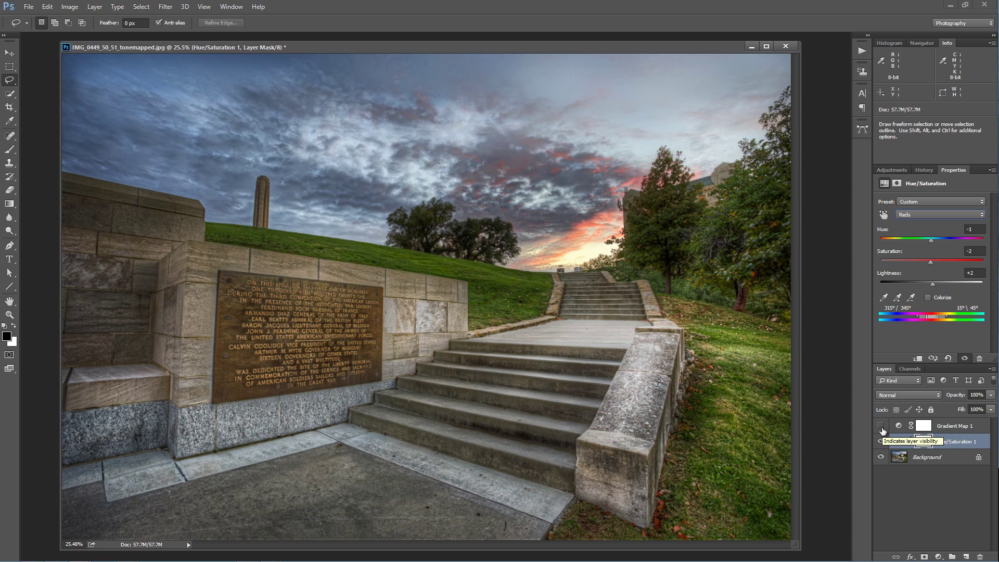
left_click(881, 427)
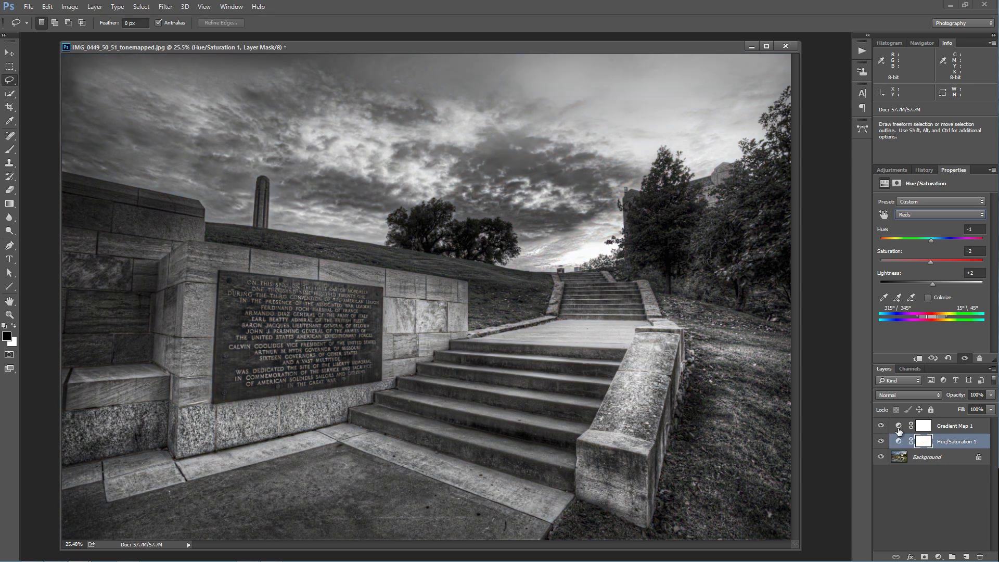
left_click(899, 427)
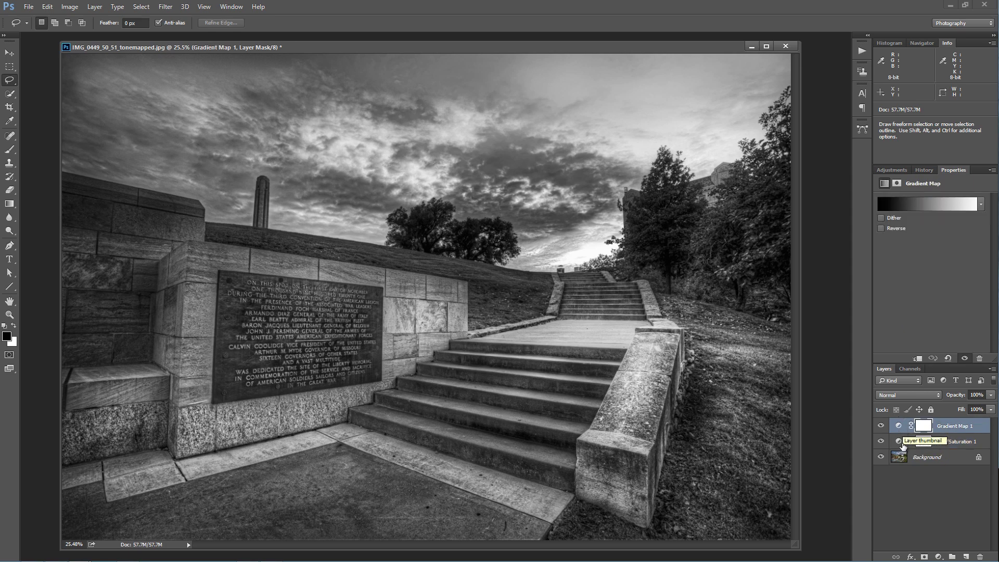
Set the Reds hue to +63 in the Hue/Saturation layer and check the color shift with the Gradient Map temporarily hidden
left_click(902, 442)
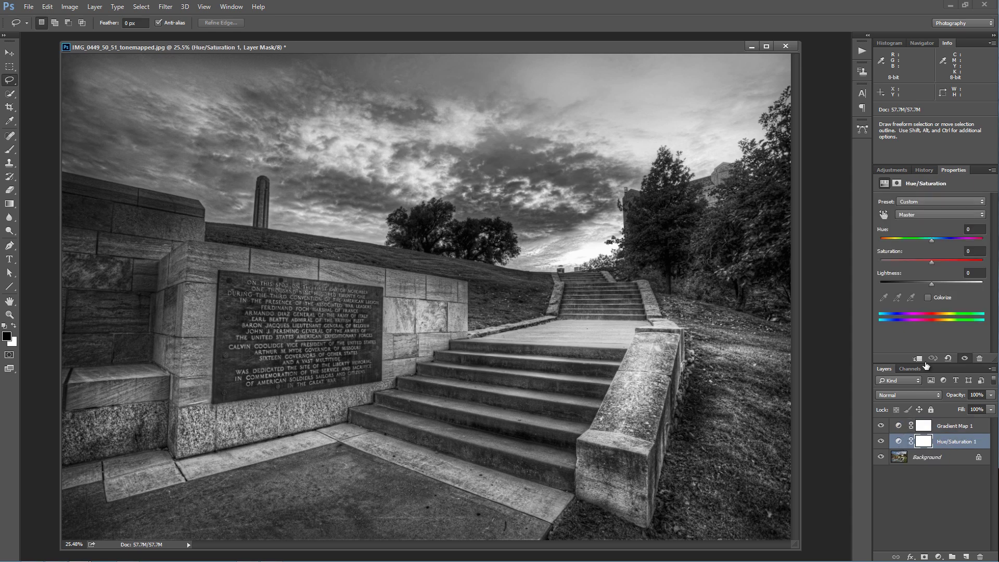
left_click(928, 214)
left_click(922, 217)
left_click(923, 216)
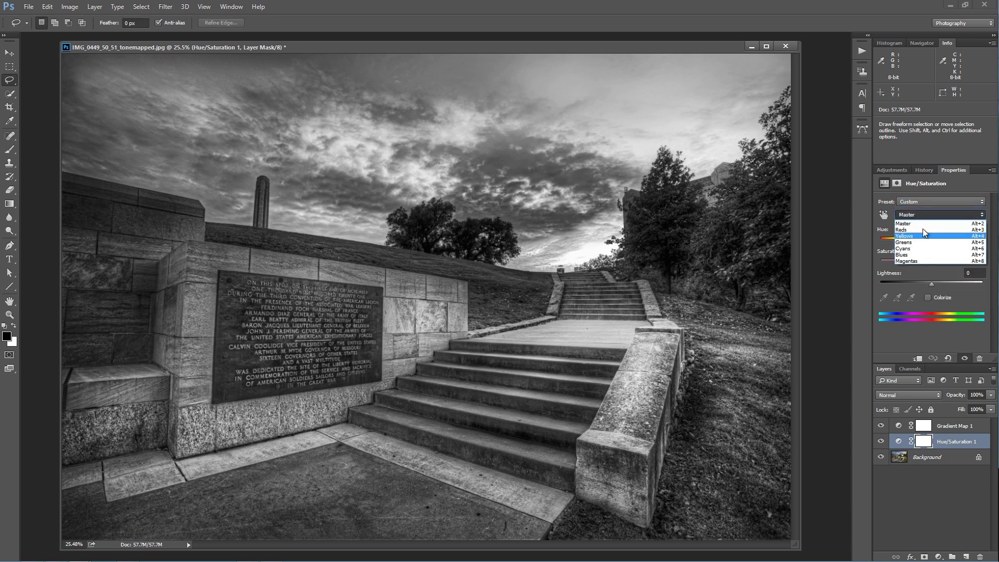
left_click(922, 229)
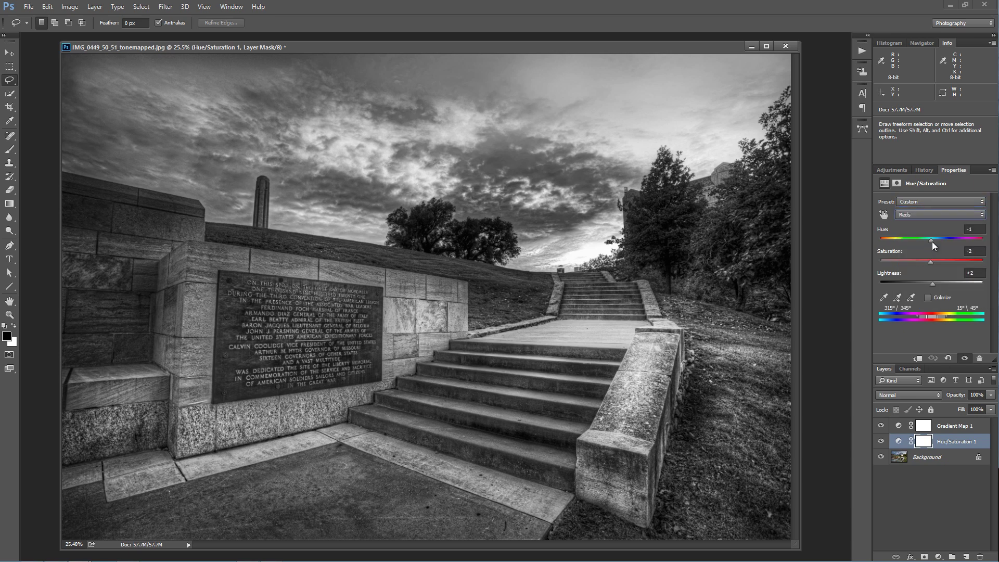
left_click_drag(932, 242, 957, 238)
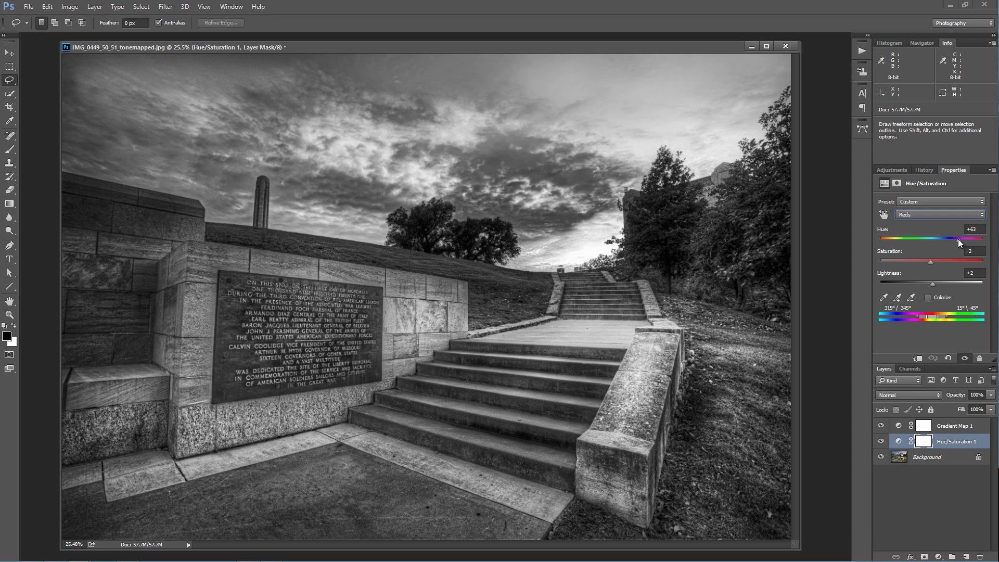
left_click_drag(959, 239, 958, 238)
left_click(881, 426)
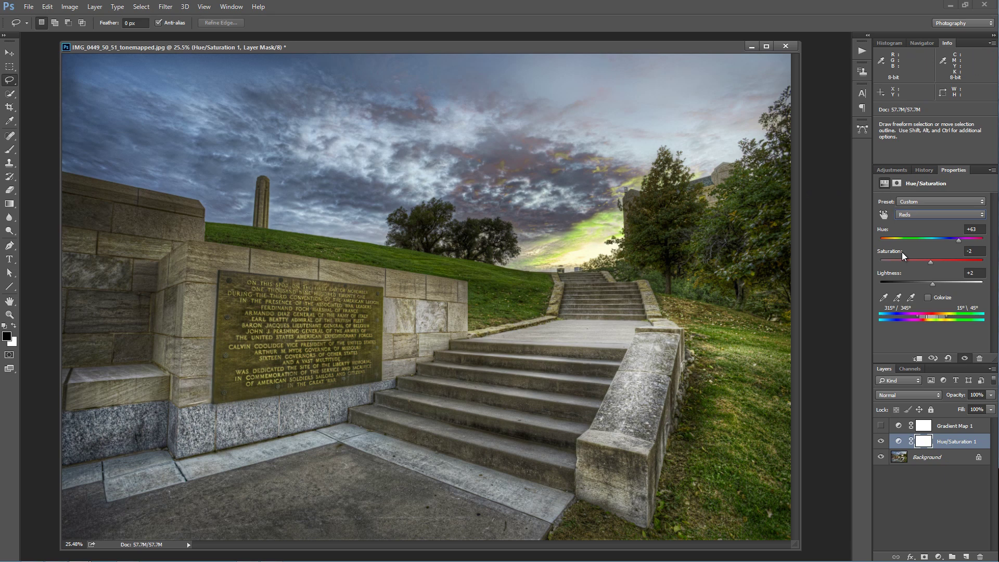
left_click(881, 426)
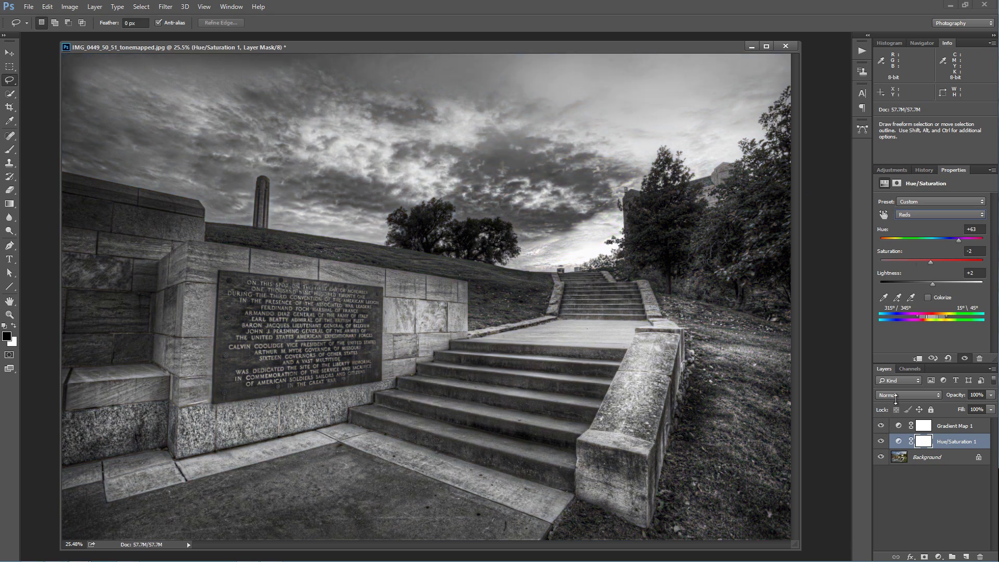
Set the Reds saturation to +33 and lightness to -31, and compare the image with and without the Hue/Saturation layer
mouse_move(942, 260)
left_mouse_down()
mouse_move(954, 260)
mouse_move(894, 260)
mouse_move(957, 261)
mouse_move(947, 264)
left_mouse_up()
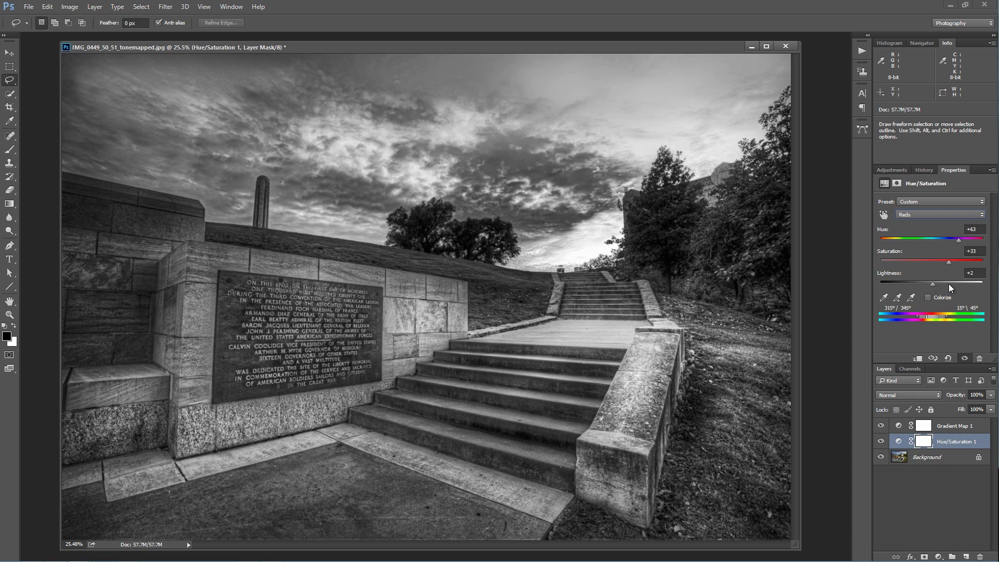
mouse_move(931, 283)
left_mouse_down()
mouse_move(952, 281)
mouse_move(918, 270)
left_mouse_up()
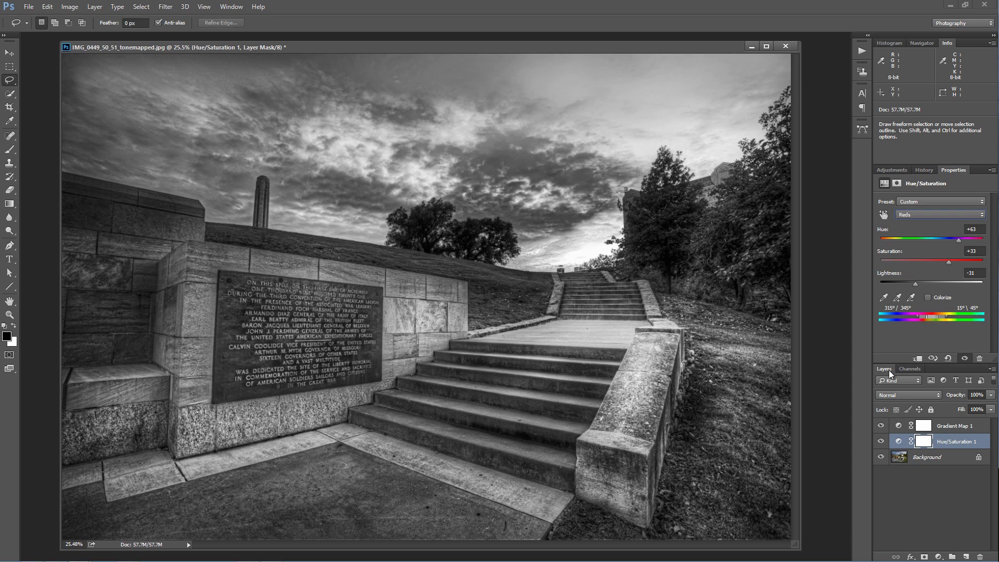
left_click(880, 442)
left_click(880, 441)
left_click(881, 441)
left_click(881, 442)
left_click(882, 442)
left_click(882, 441)
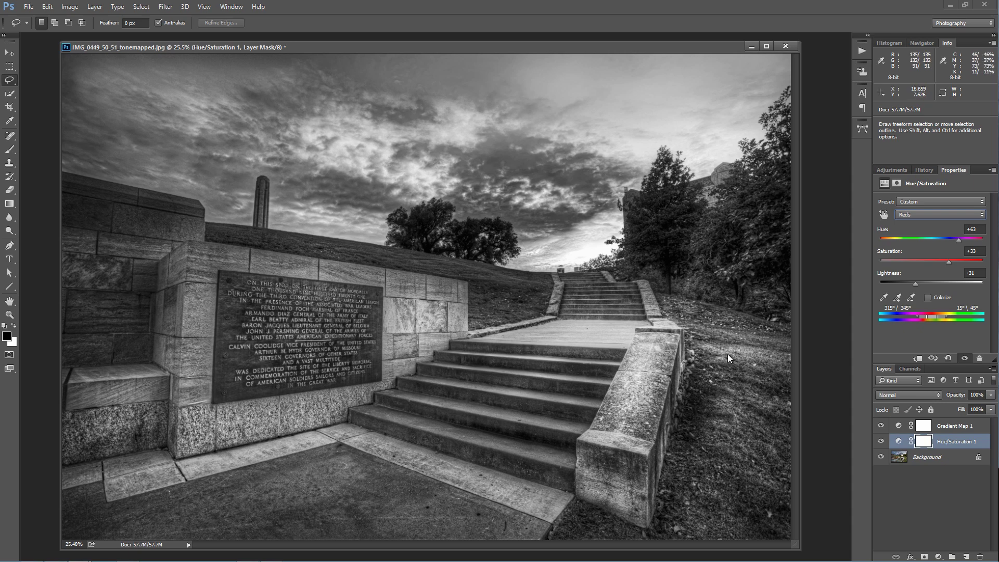
Set the Yellows saturation to +74 and lightness to -39 in the Hue/Saturation layer
left_click(920, 216)
left_click(911, 237)
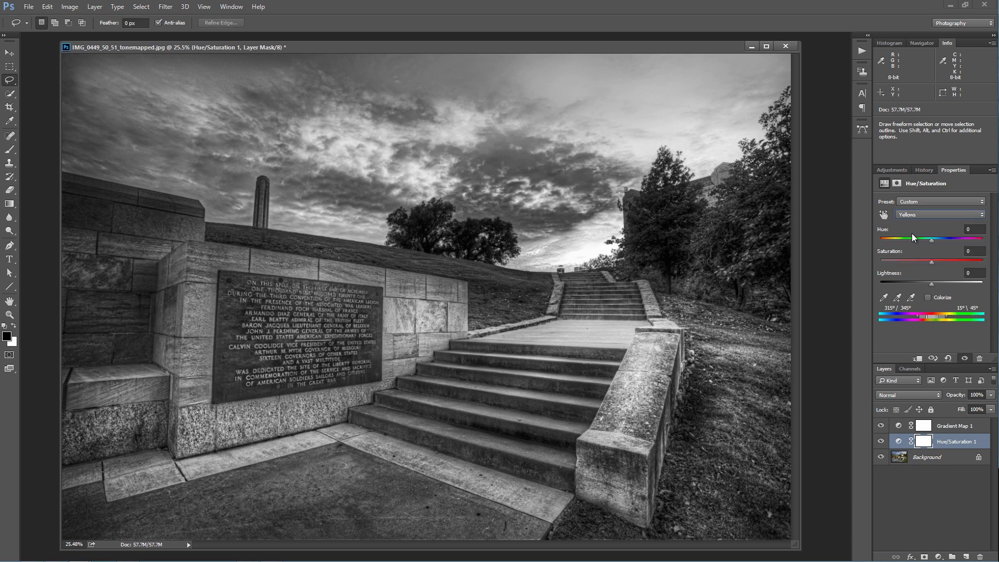
mouse_move(935, 242)
left_mouse_down()
mouse_move(922, 245)
mouse_move(933, 245)
left_mouse_up()
left_click_drag(934, 240, 959, 258)
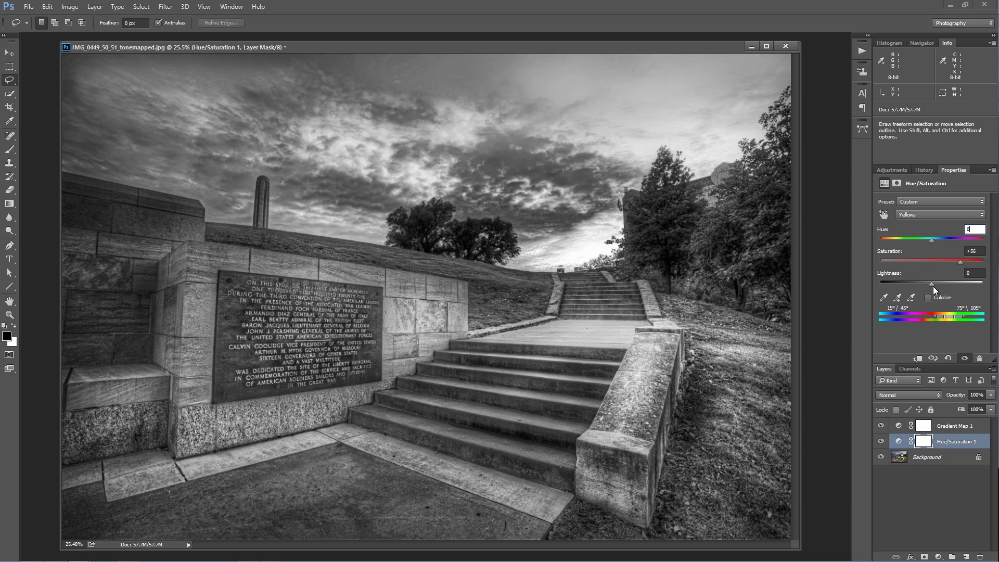
left_click_drag(932, 286, 919, 288)
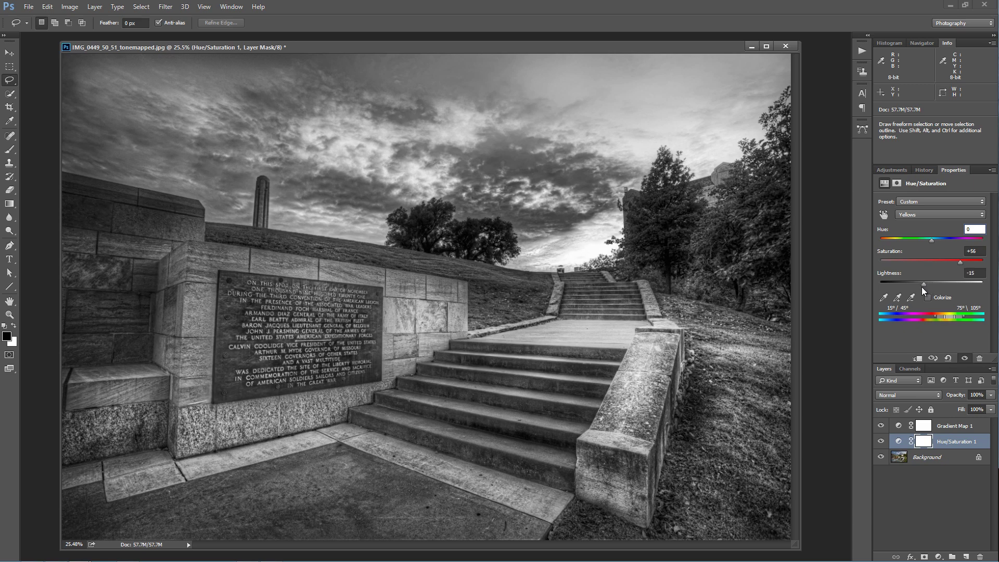
left_click(968, 262)
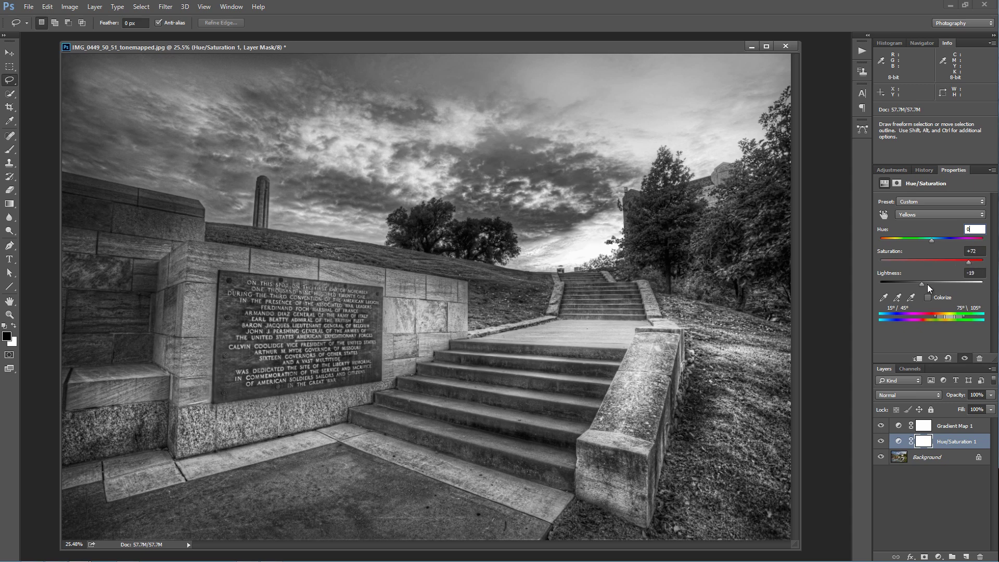
left_click_drag(922, 285, 915, 286)
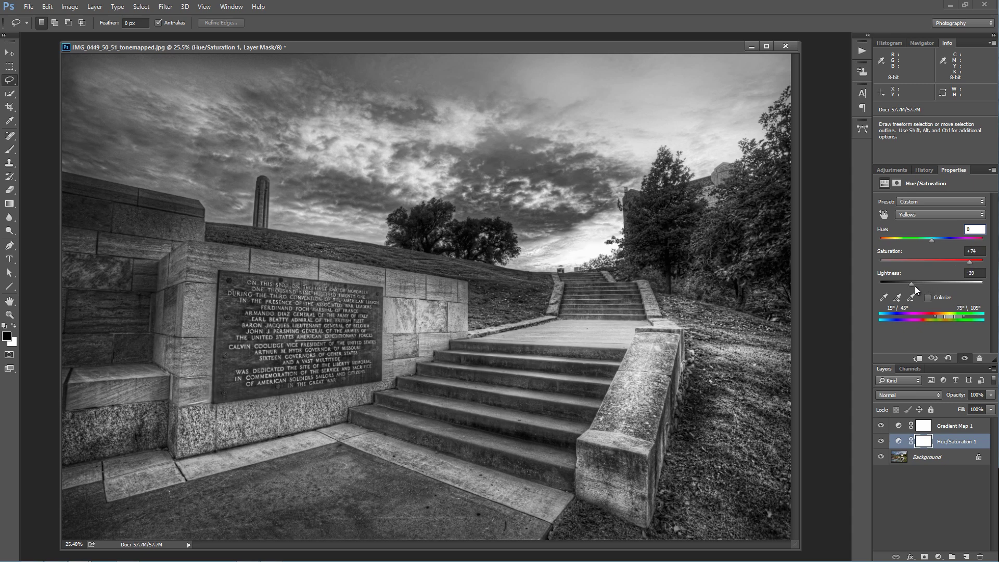
Set the Yellows saturation to +66 and lightness to -28, and compare the image with and without the Hue/Saturation layer
left_click(966, 262)
mouse_move(912, 283)
left_mouse_down()
mouse_move(945, 282)
mouse_move(905, 282)
mouse_move(917, 280)
left_mouse_up()
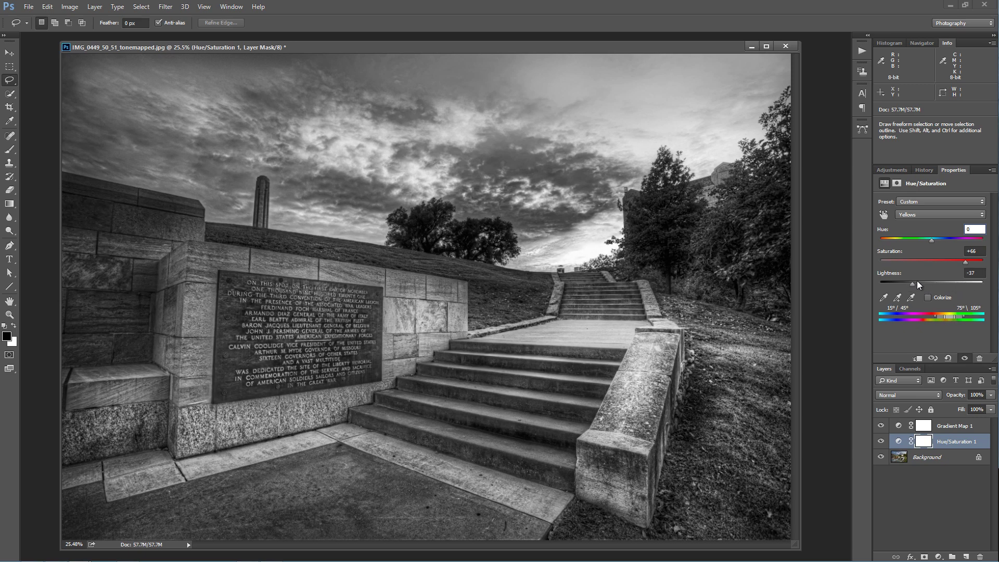
left_click(880, 441)
left_click(881, 441)
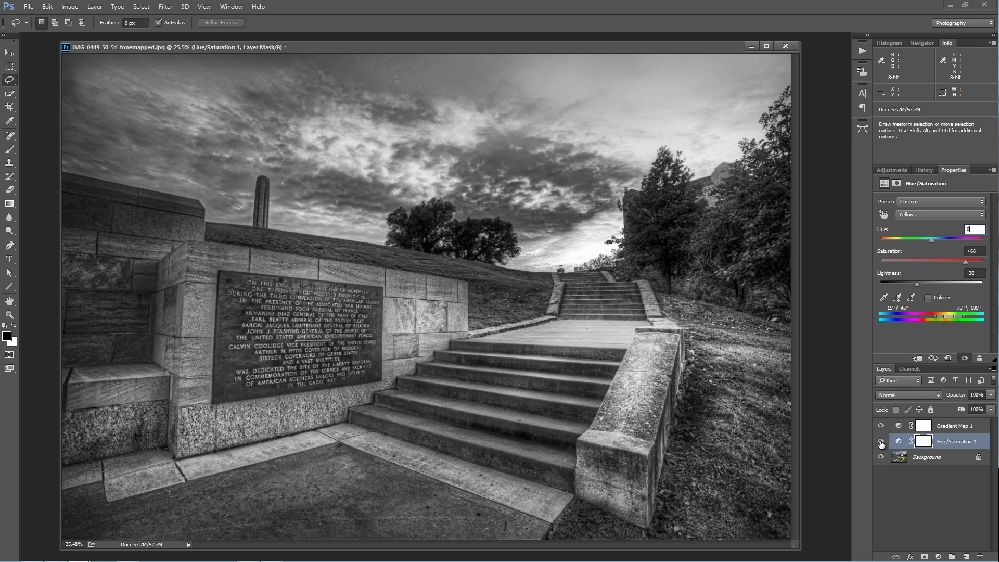
left_click(881, 441)
left_click(881, 441)
left_click(881, 441)
left_click(880, 442)
Set the Greens hue to +180, saturation to -100 and lightness to -100 in the Hue/Saturation layer
left_click(938, 218)
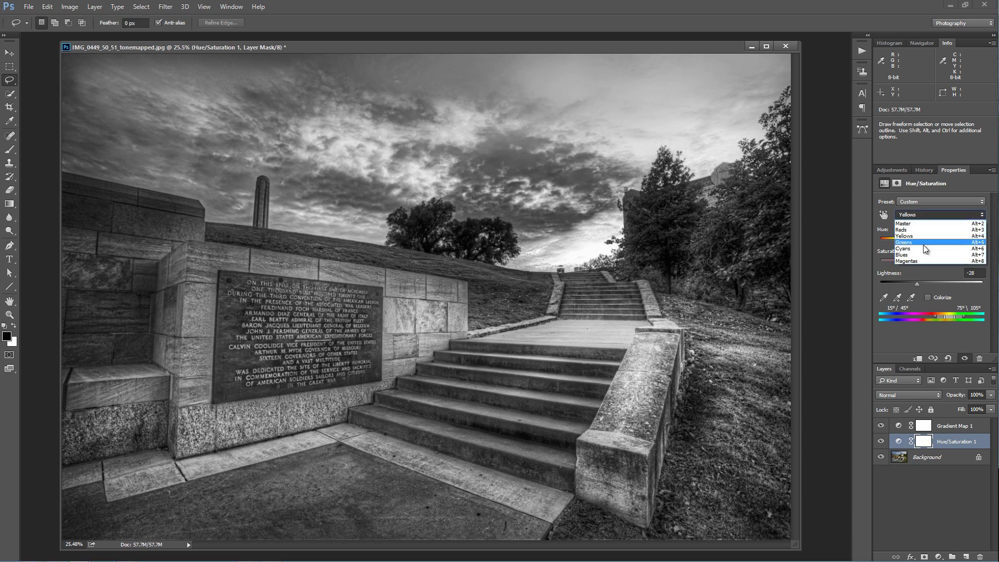
left_click(923, 243)
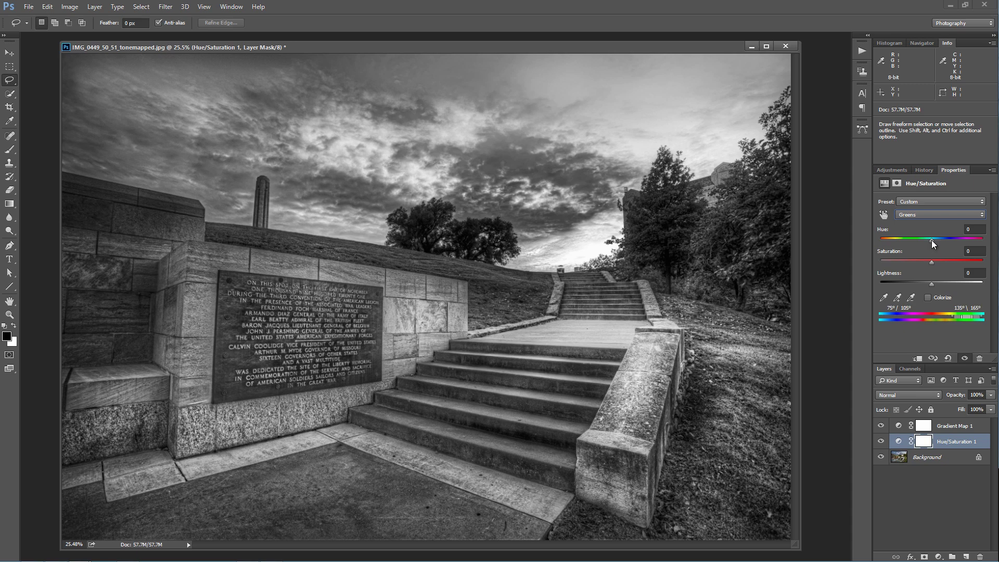
left_click_drag(931, 240, 988, 240)
left_click_drag(931, 261, 859, 259)
mouse_move(891, 285)
left_mouse_down()
mouse_move(922, 281)
mouse_move(874, 285)
left_mouse_up()
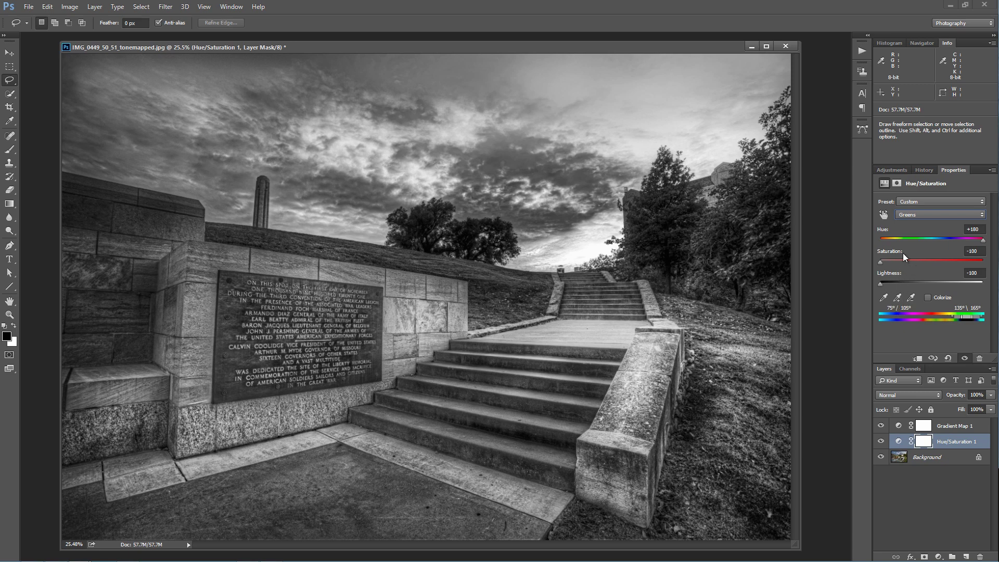
Raise the Cyans saturation to +100 and inspect the sky up close for artifacts
left_click(913, 214)
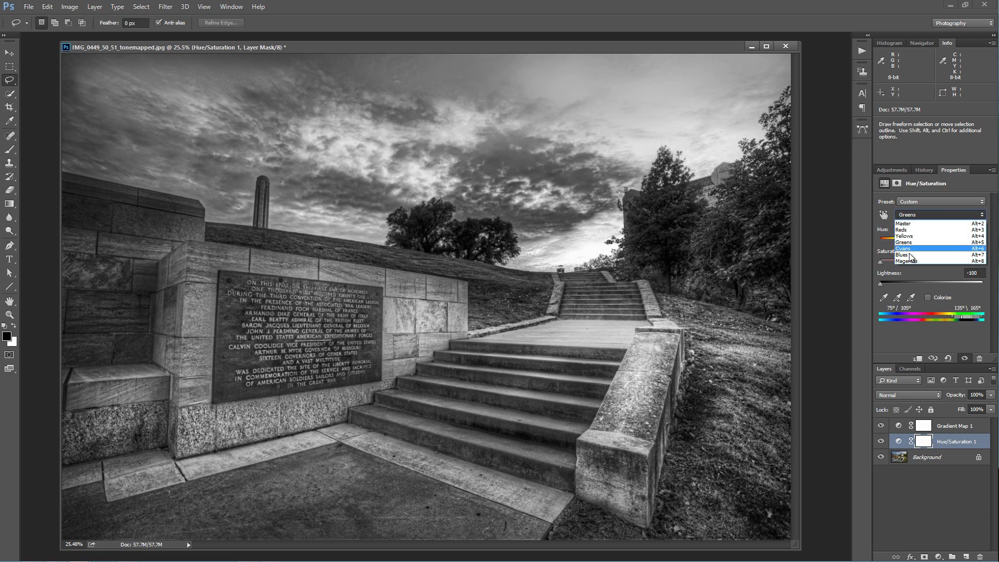
left_click(905, 248)
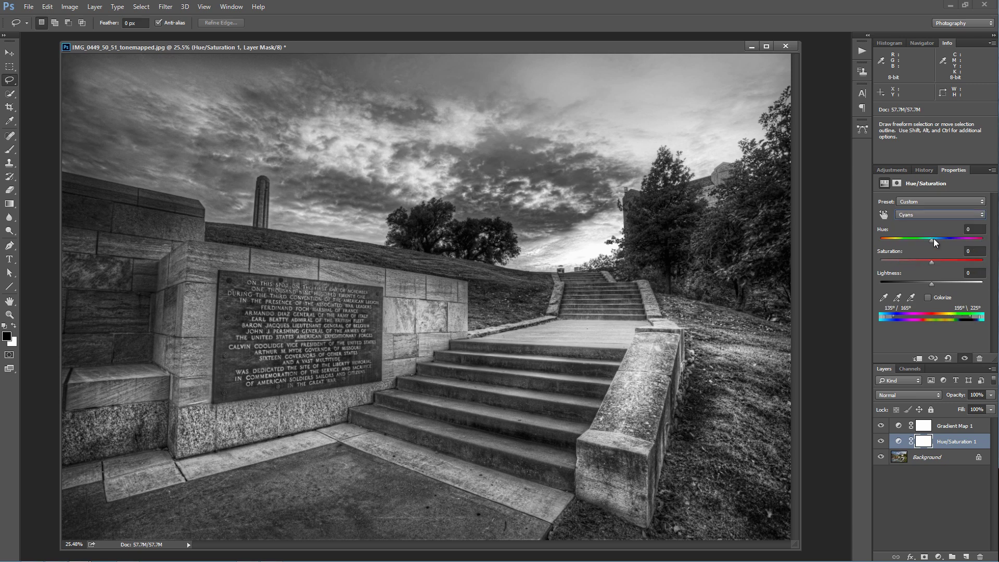
left_click_drag(933, 239, 985, 261)
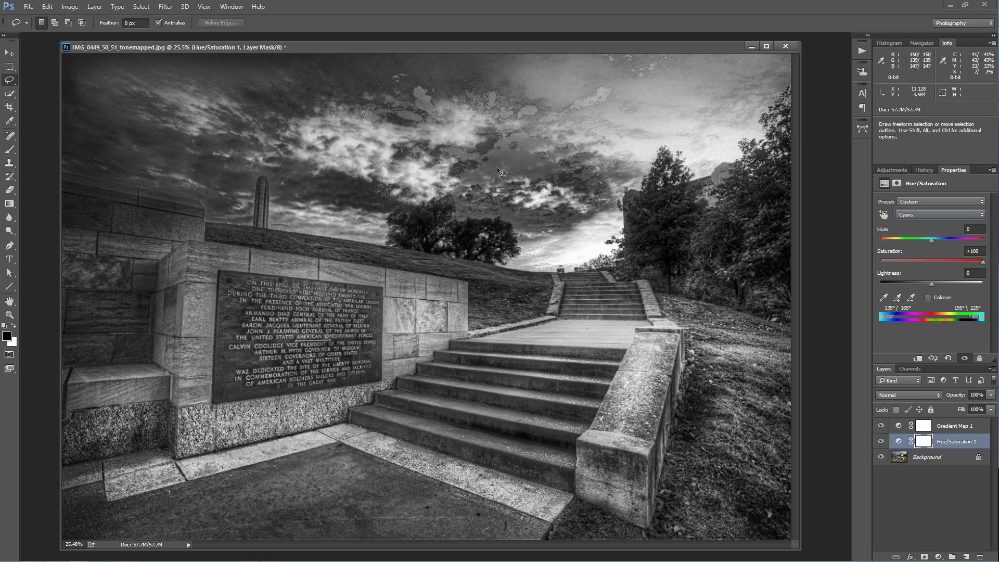
left_click(579, 95)
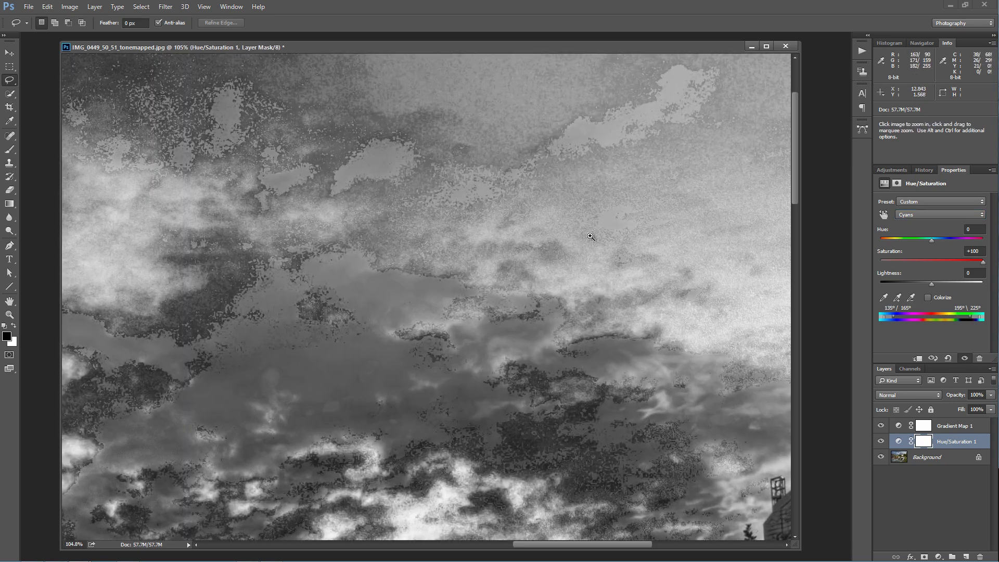
Reduce the Cyans saturation to +77, check the sky, and set the Cyans lightness to -20
left_click_drag(982, 262, 971, 263)
key("ctrl+space")
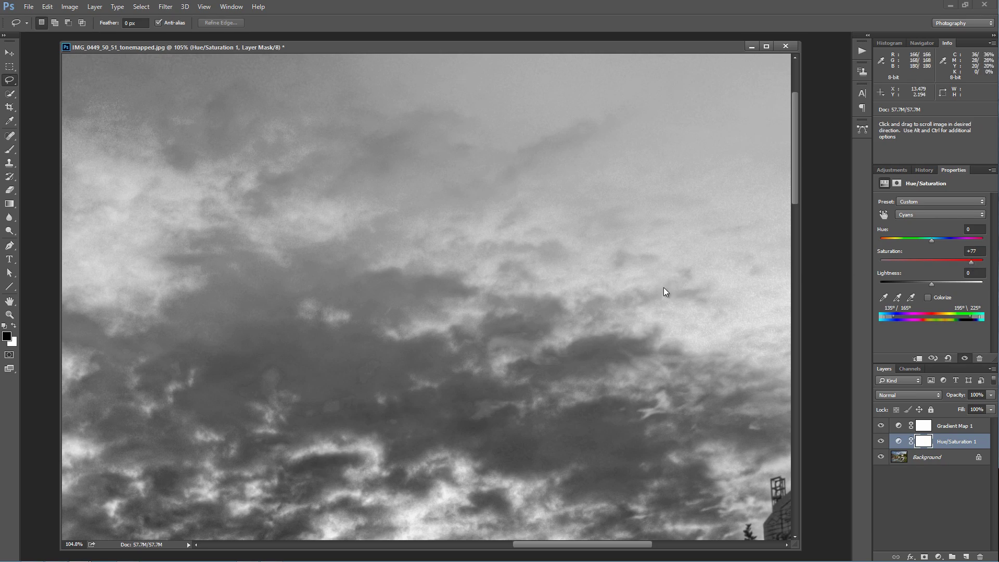
right_click(664, 288)
left_click(687, 294)
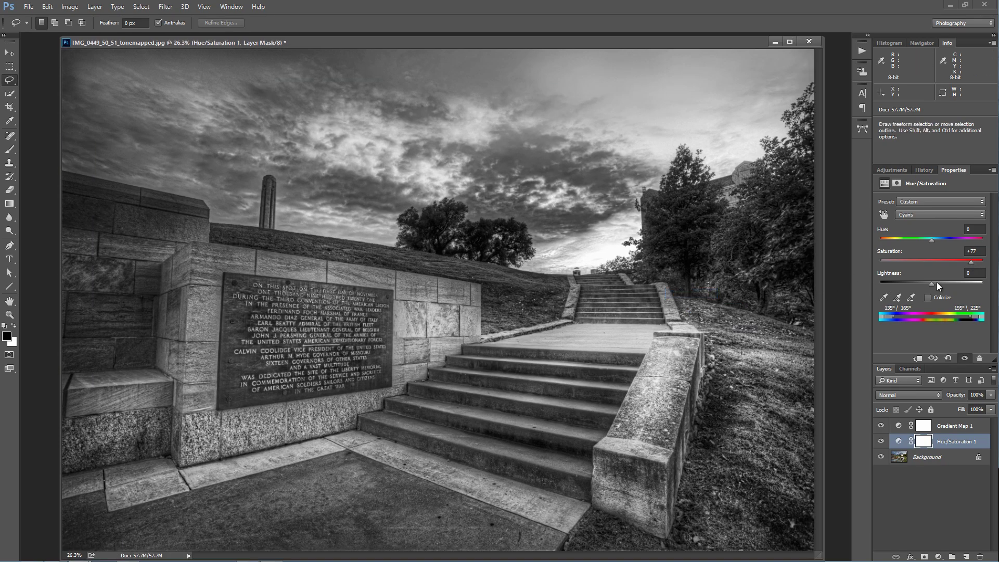
left_click(913, 282)
Set the Blues hue to +17, saturation to +32 and lightness to +11, and compare the image with and without the Hue/Saturation layer
left_click(928, 213)
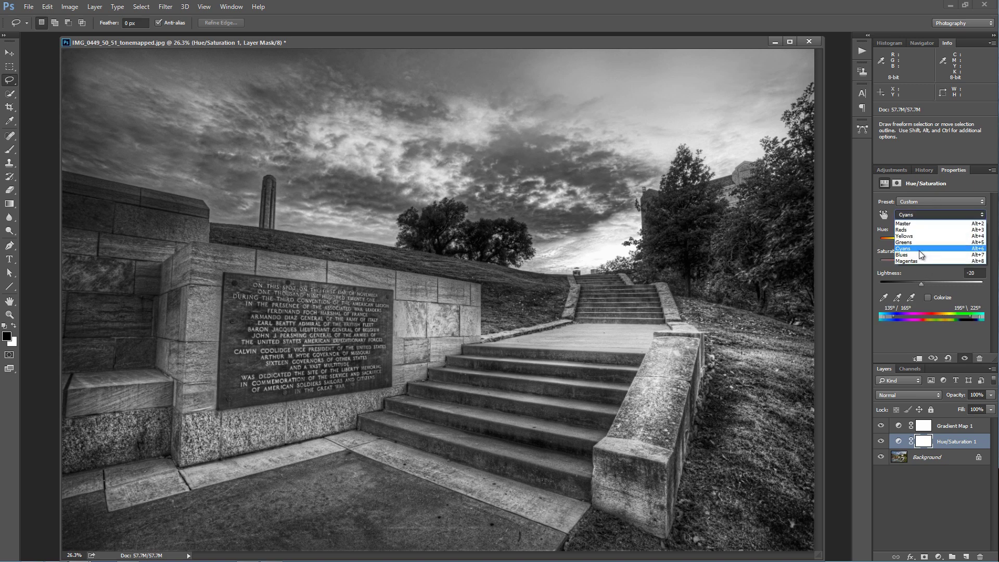
left_click(916, 254)
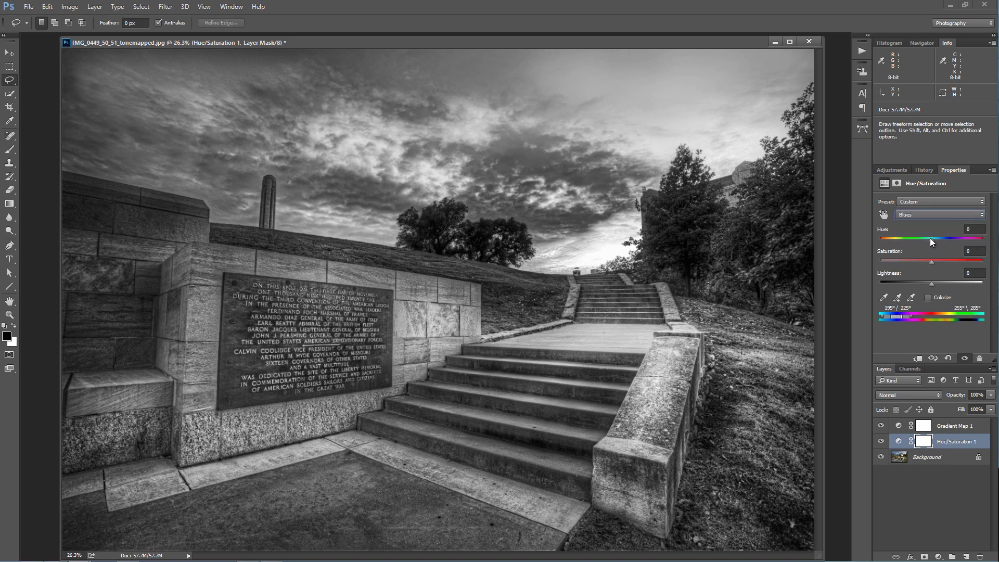
left_click_drag(932, 239, 937, 283)
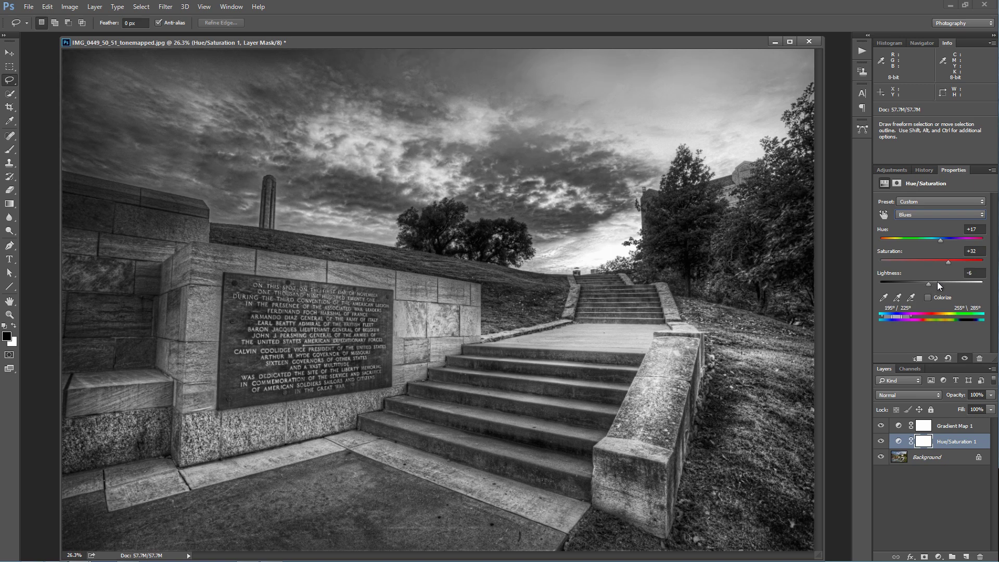
left_click(882, 445)
left_click(882, 443)
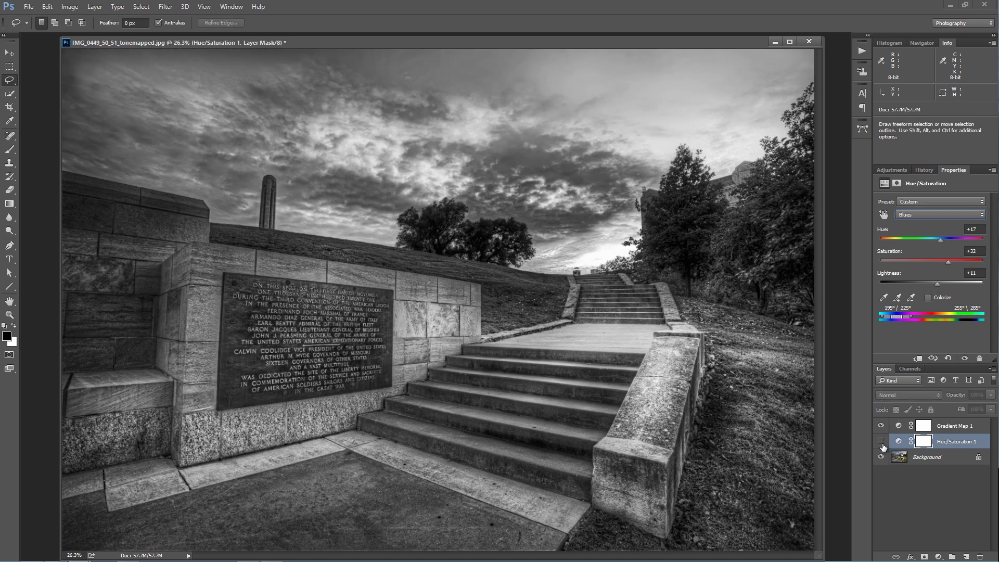
left_click(882, 443)
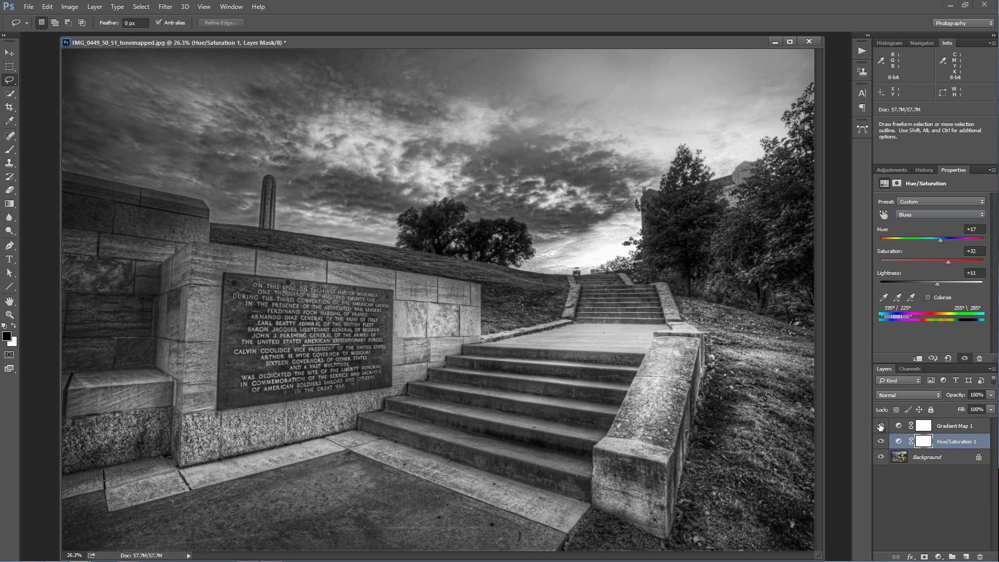
Compare the Hue/Saturation layer's effect in color with the Gradient Map hidden, and again in black and white
left_click(880, 427)
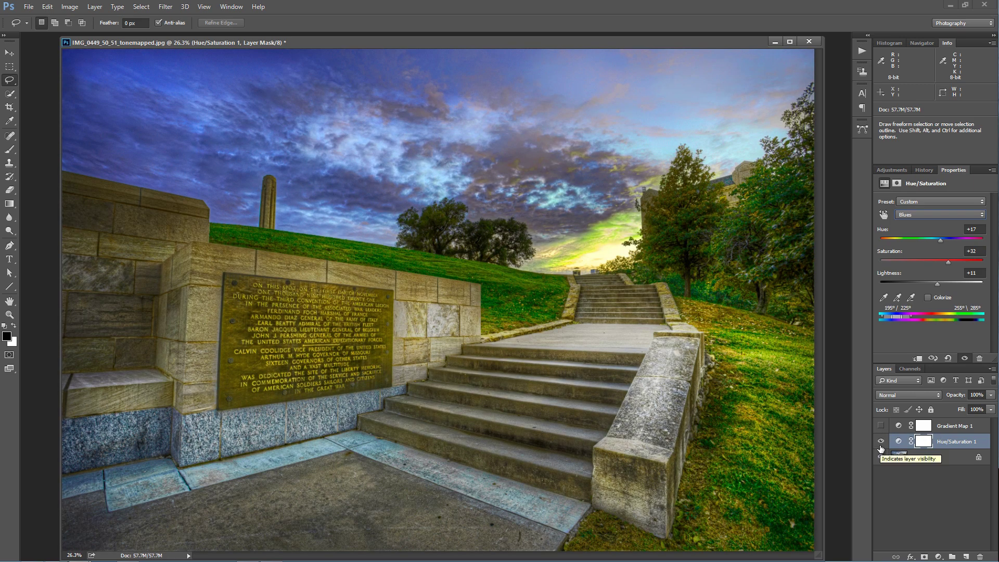
left_click(880, 441)
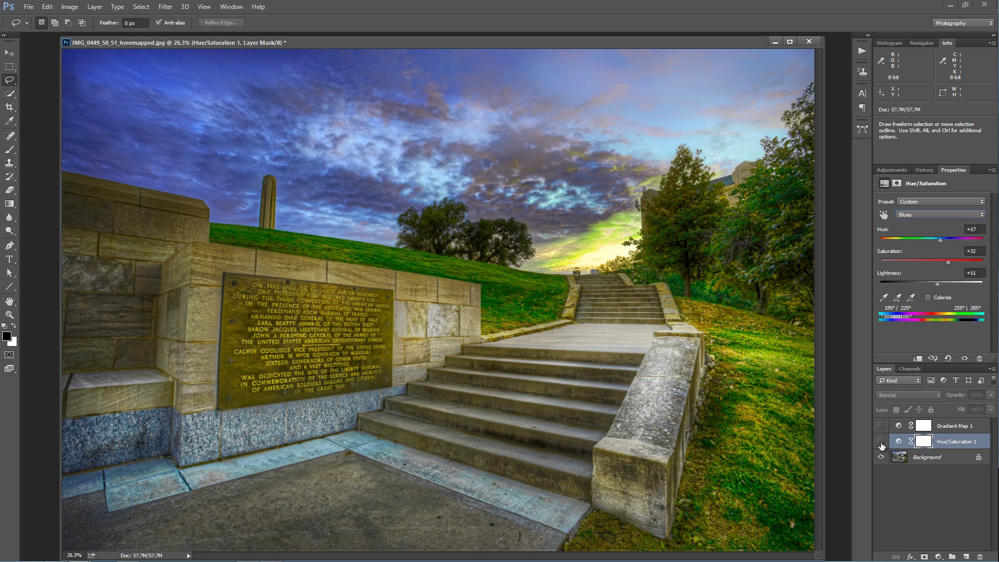
left_click(881, 441)
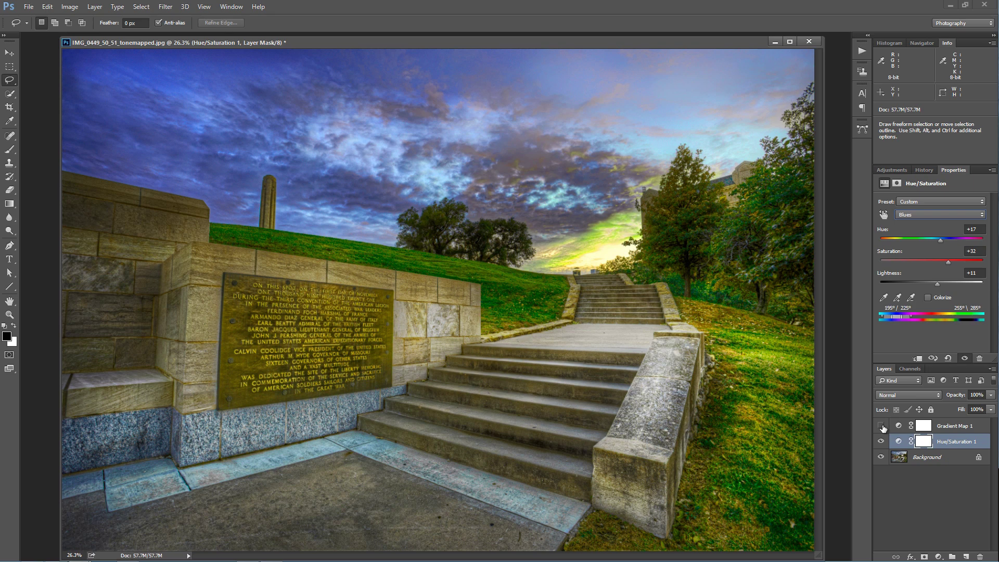
left_click(881, 426)
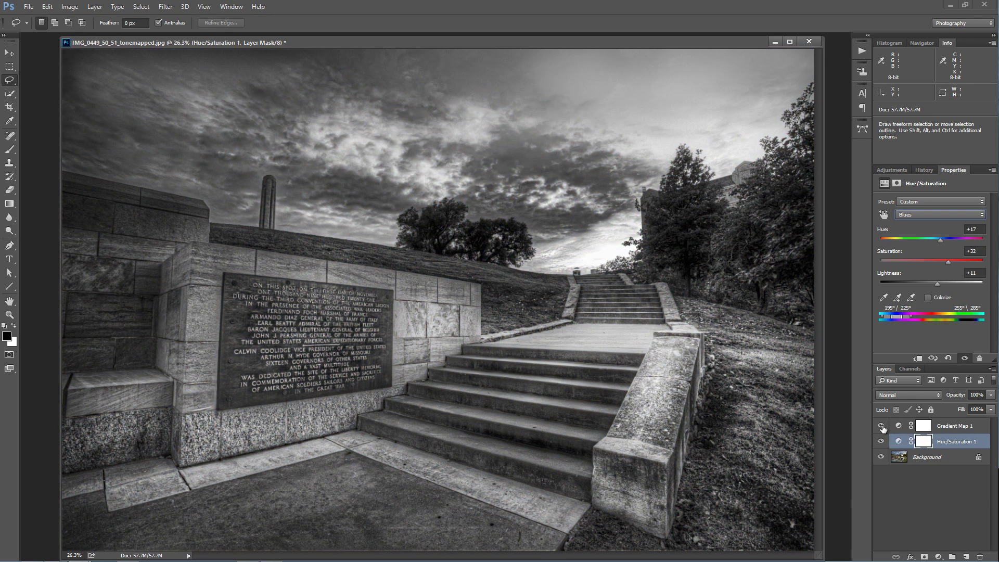
left_click(880, 442)
left_click(880, 442)
Create a new document from the current history state and delete both adjustment layers in it
left_click(929, 170)
left_click(947, 358)
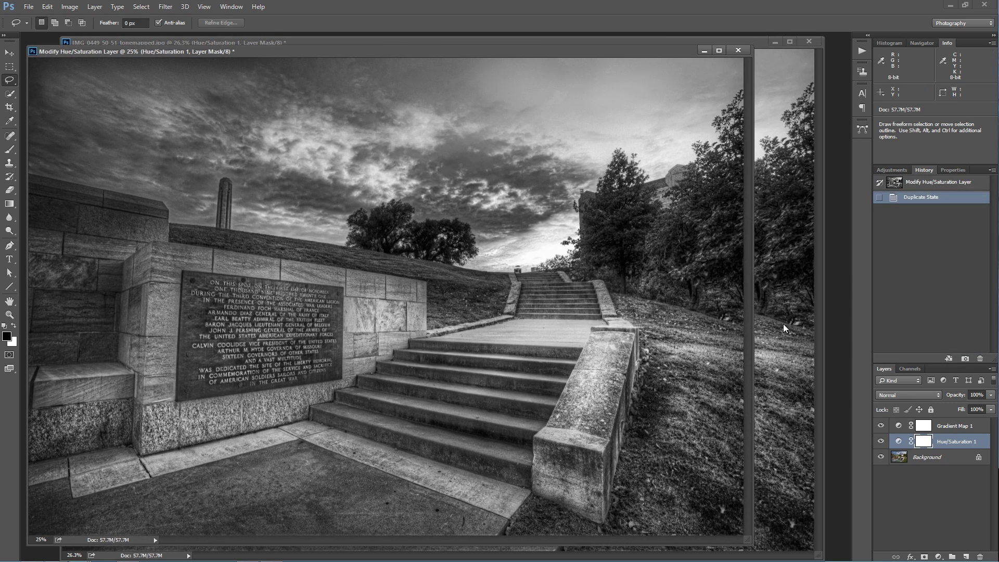
key("Delete")
key("Delete")
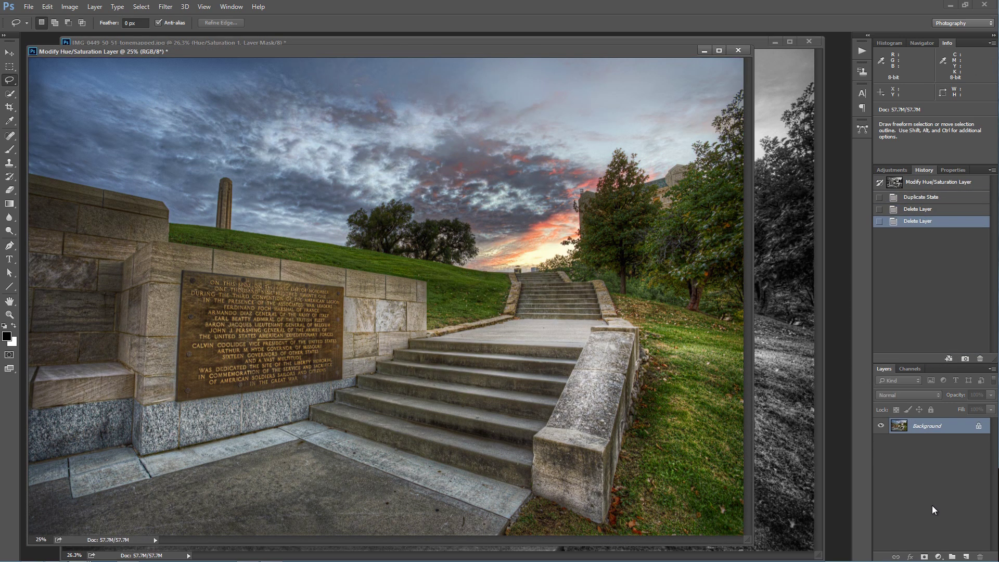
Add a Black & White adjustment layer to the duplicate document and turn on its tint
left_click(939, 557)
left_click(940, 466)
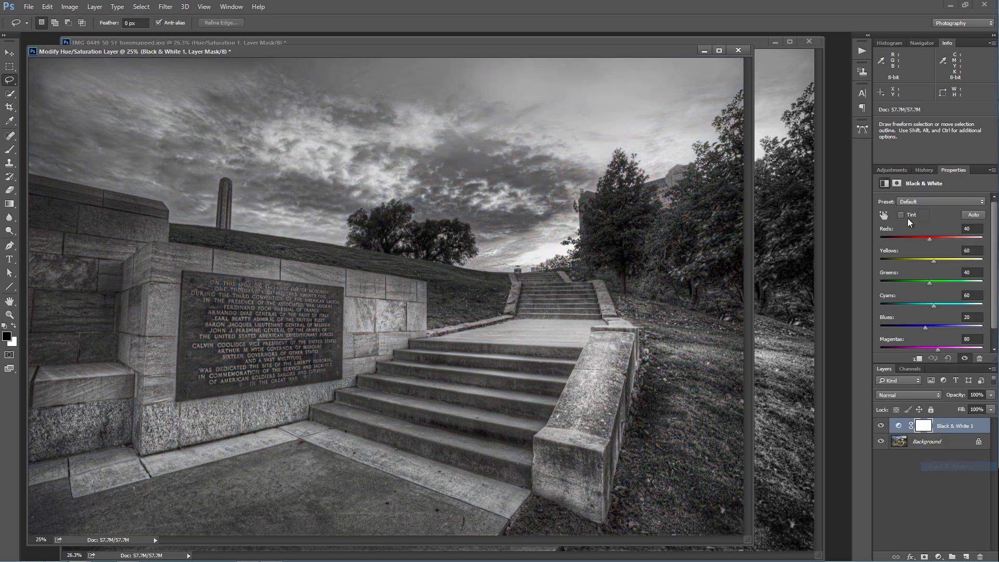
left_click(900, 214)
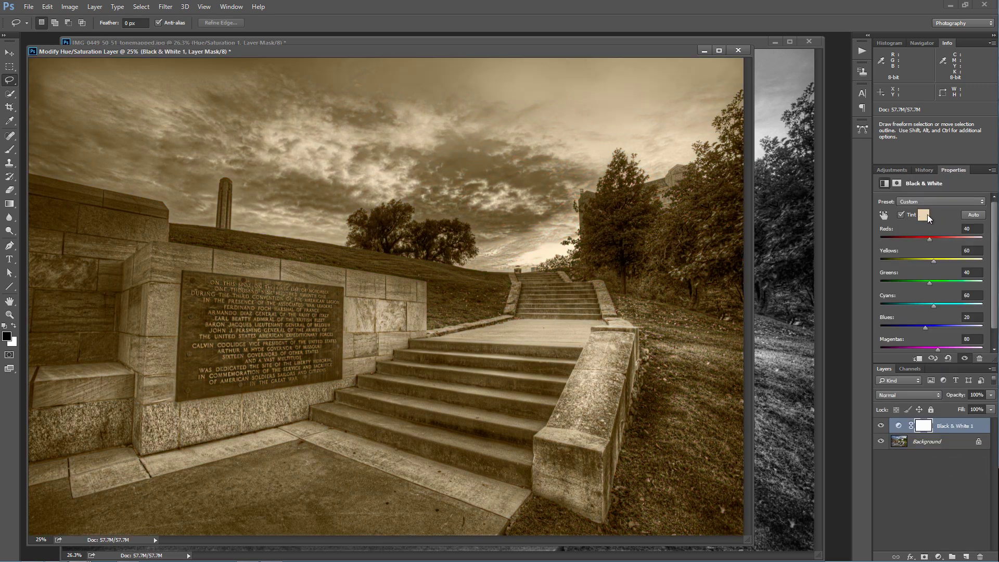
Try orange ecba46, cyan 5ad3d4 and muted blue 4e5b8b as the Black & White layer's tint color
left_click(922, 214)
left_click(734, 261)
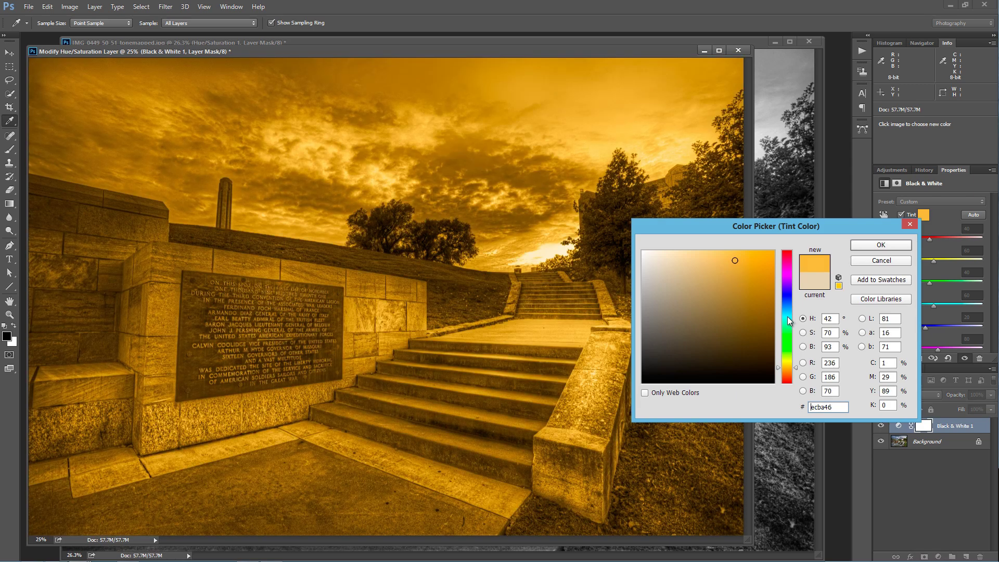
left_click(789, 315)
left_click(718, 273)
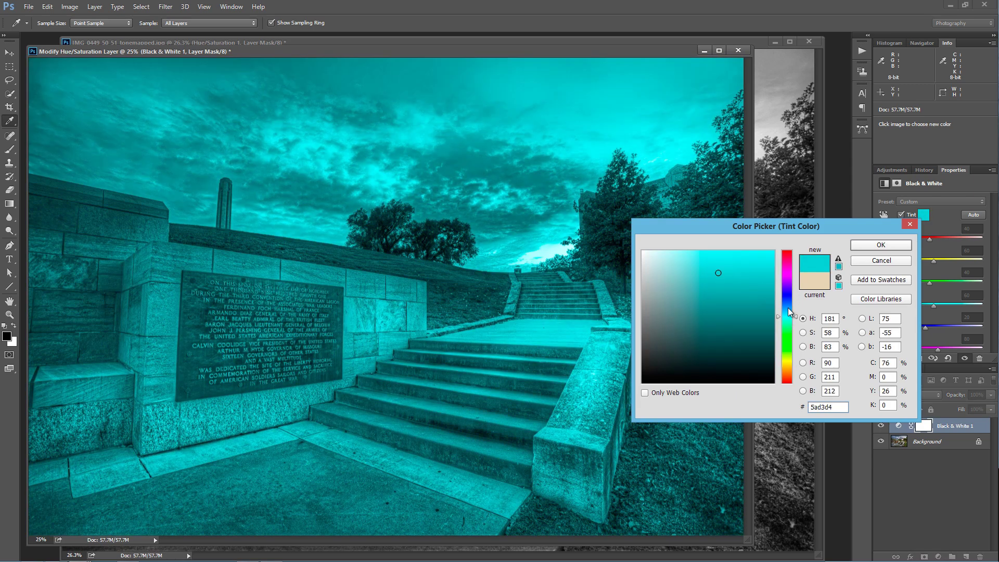
left_click(787, 299)
left_click(709, 328)
left_click(699, 311)
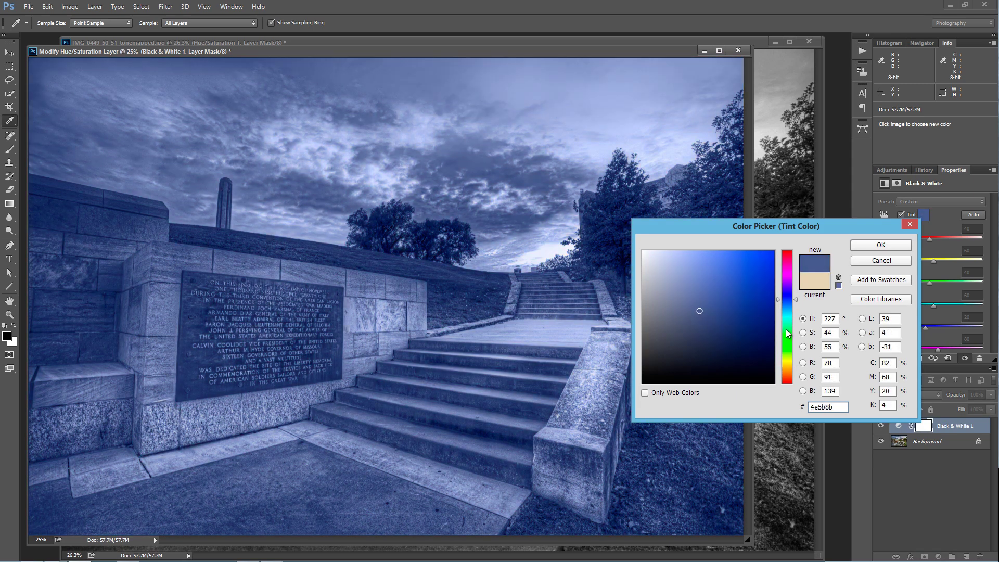
Set the Black & White layer's tint to the dark sepia brown 39301a
left_click(788, 351)
left_click(790, 367)
left_click(717, 335)
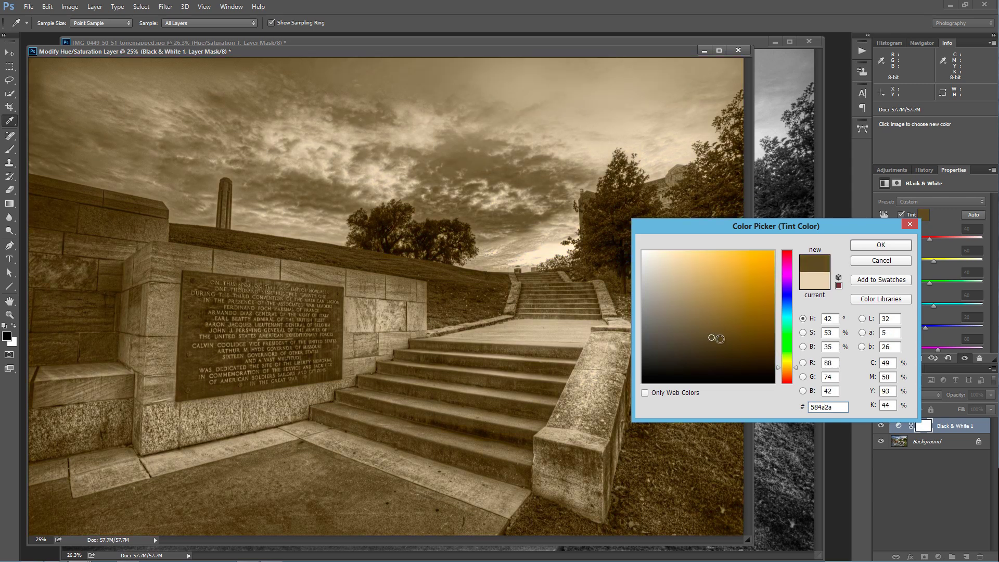
left_click(724, 341)
left_click(713, 353)
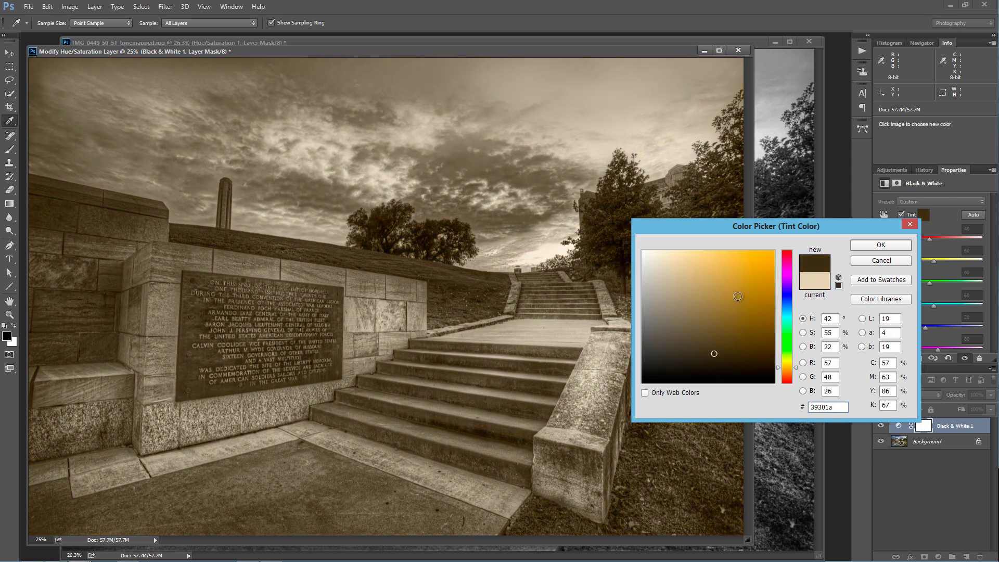
left_click(882, 244)
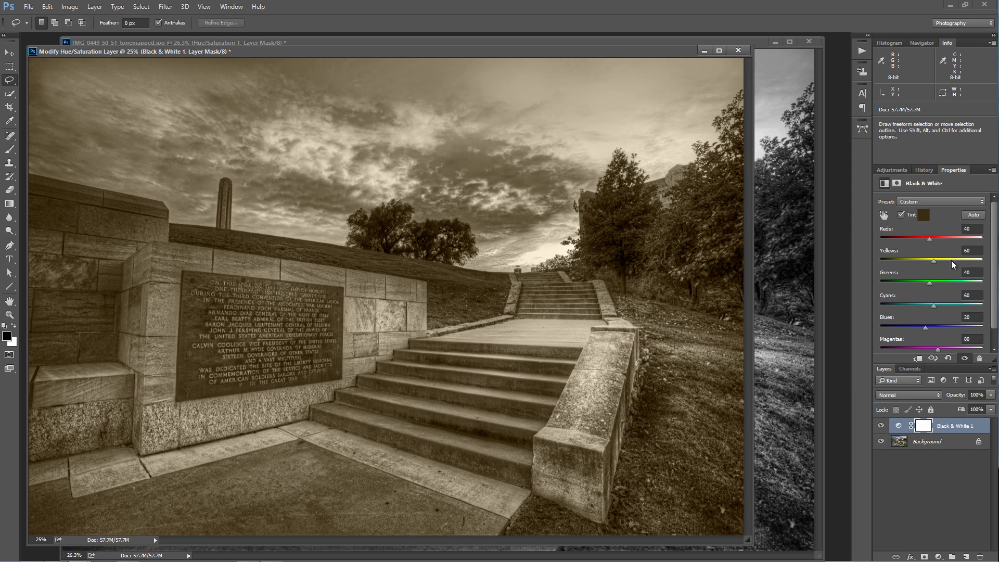
Set the Black & White layer's Yellows to 111 and Greens to -66, and close the duplicate document without saving
left_click_drag(933, 261, 907, 286)
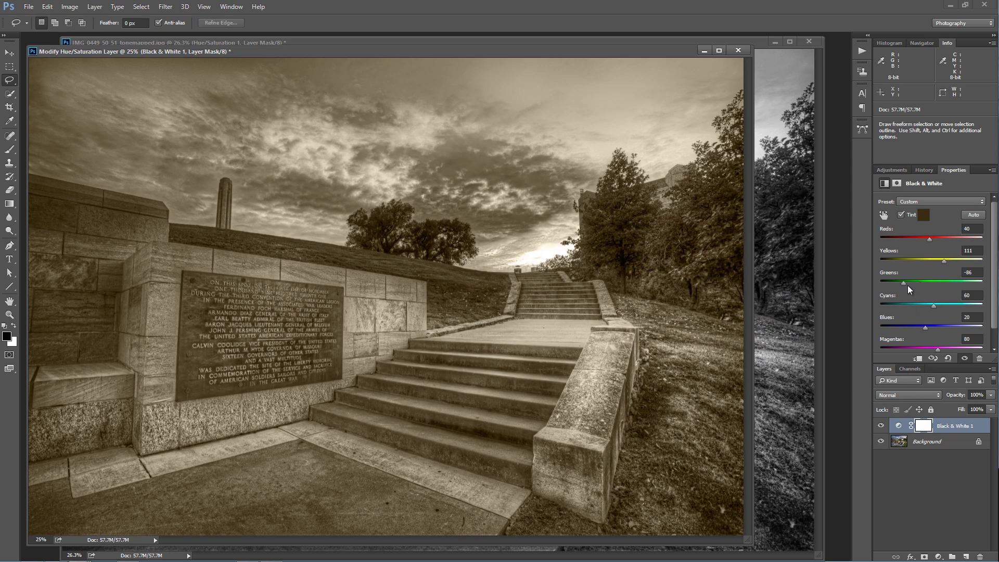
left_click(736, 50)
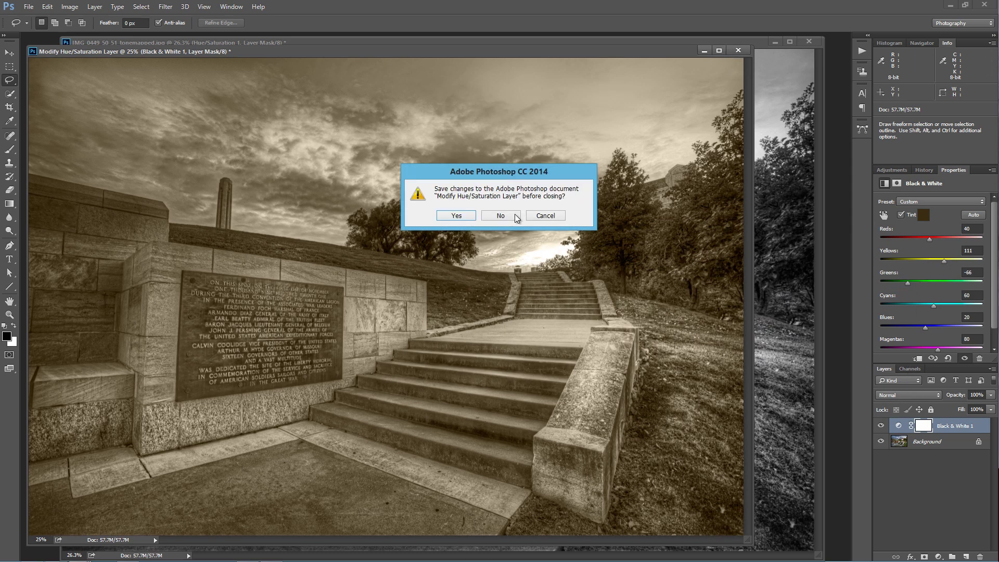
key("Return")
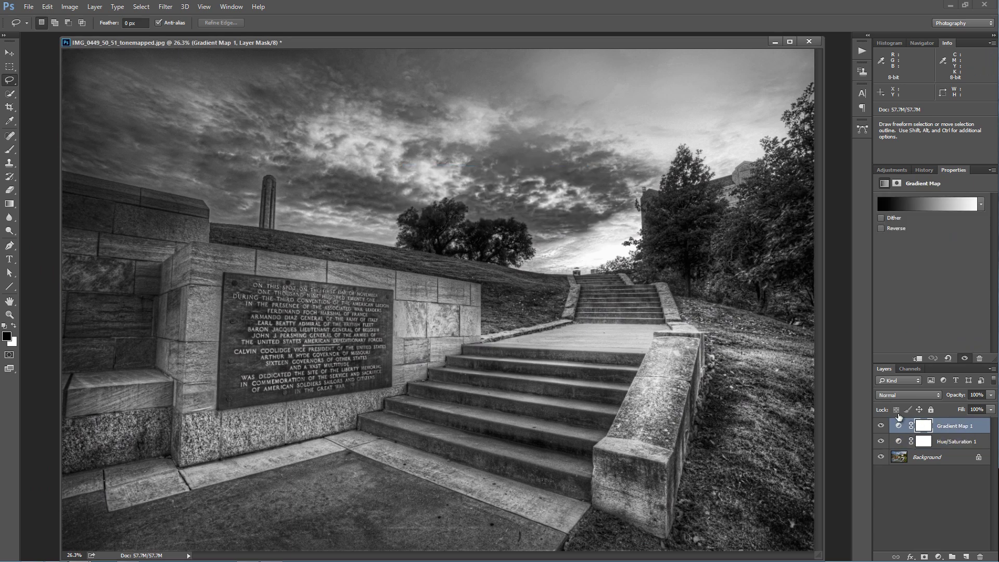
Add a second Gradient Map adjustment layer on top and apply the Sepia Toned gradient preset after trying Tea Stained
left_click(939, 556)
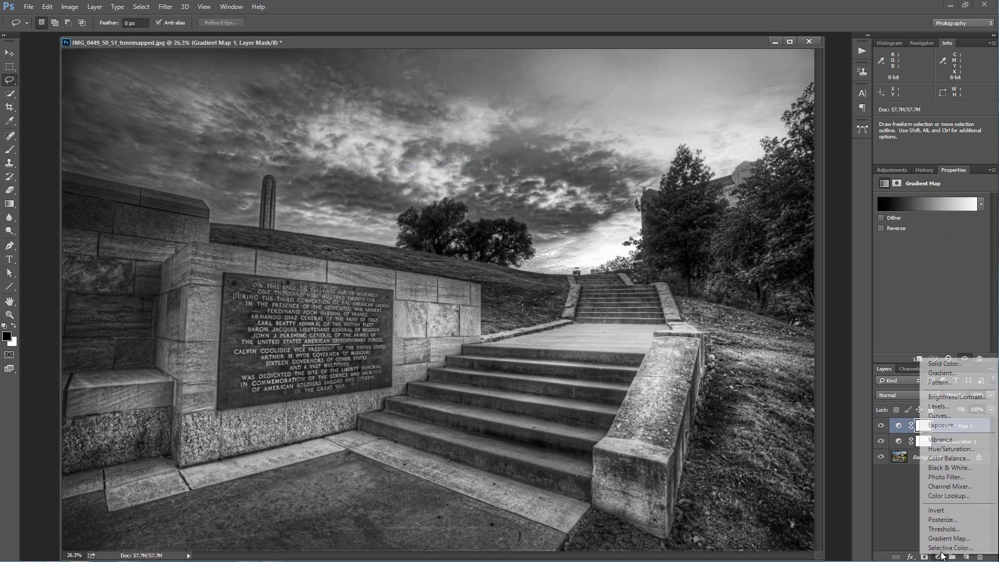
left_click(909, 200)
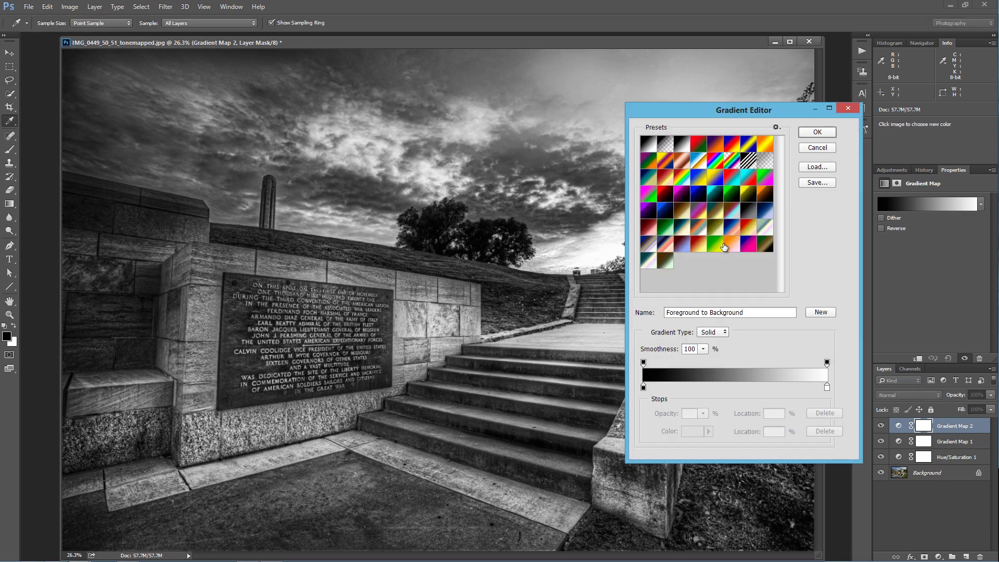
left_click(715, 227)
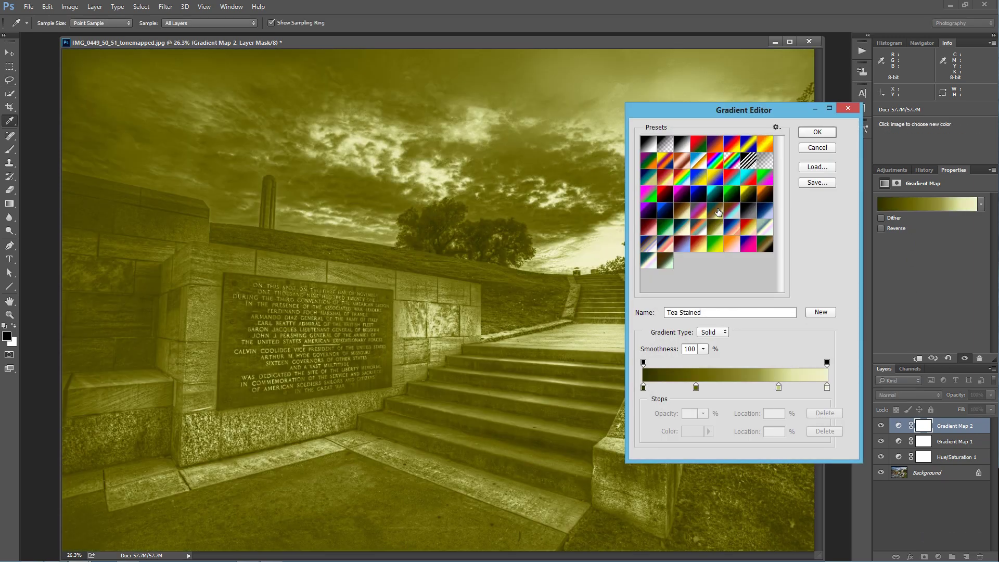
left_click(710, 199)
left_click(817, 132)
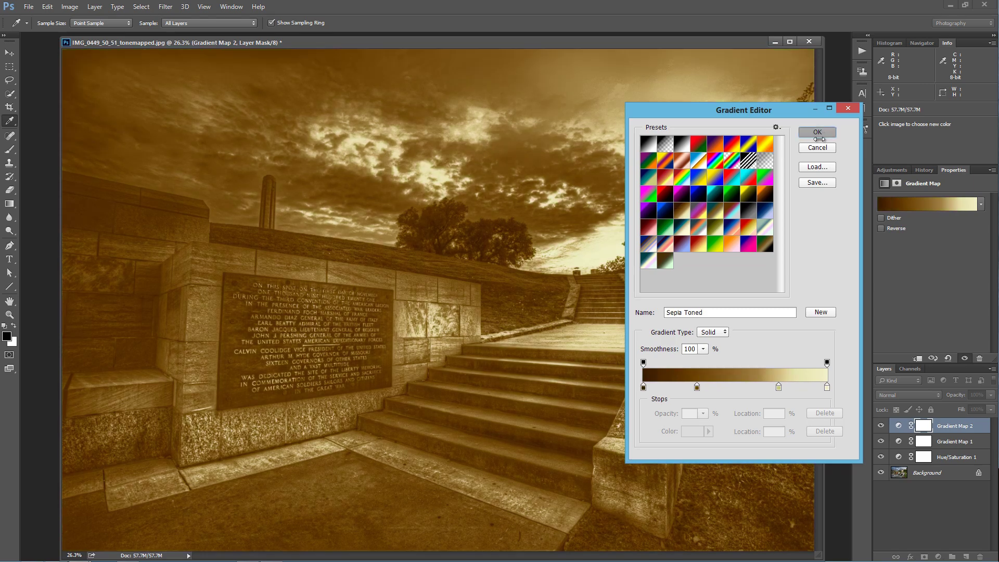
Try the Soft Light blend mode on the sepia Gradient Map layer with its opacity lowered to 62%
left_click(925, 393)
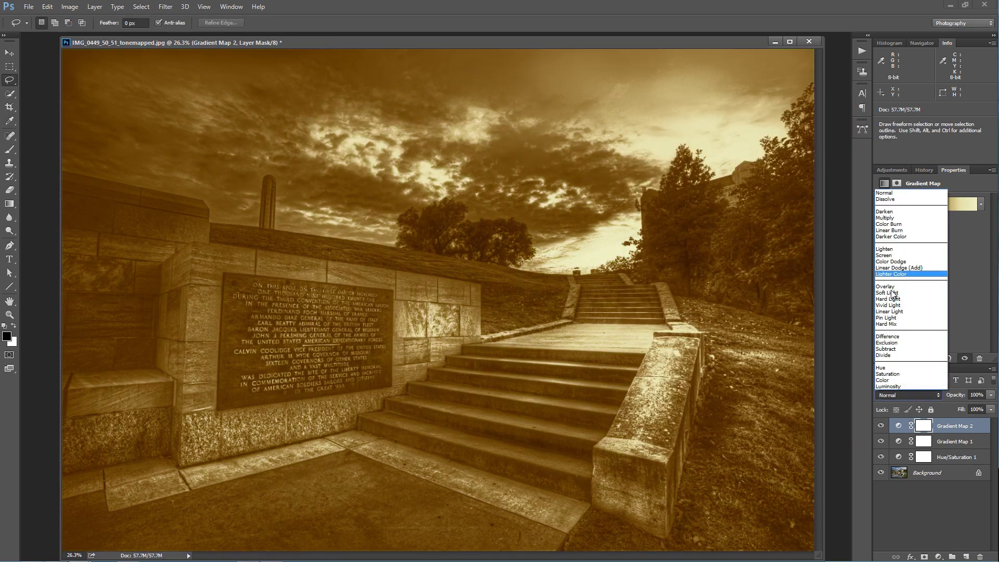
left_click(889, 294)
left_click(991, 395)
left_click_drag(990, 407, 967, 409)
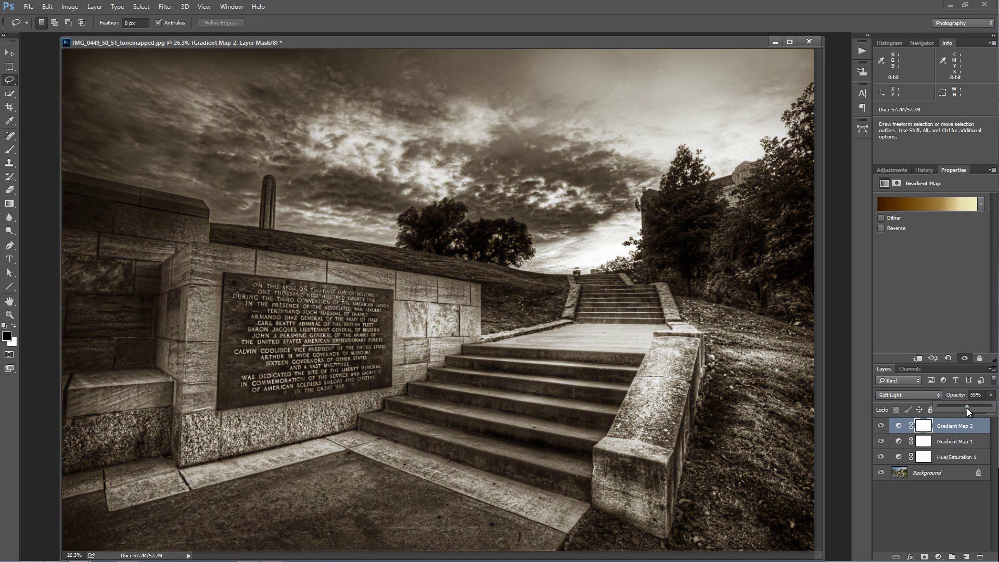
Set the sepia Gradient Map layer's blend mode to Normal and reduce its opacity to about 42%
left_click(907, 395)
left_click(910, 193)
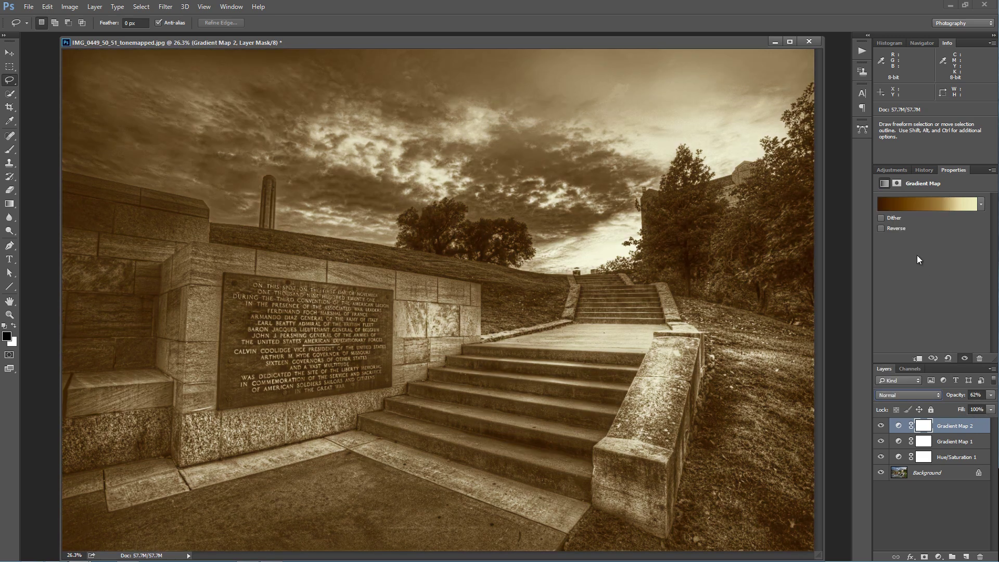
left_click(990, 395)
left_click_drag(965, 404, 961, 401)
Toggle the visibility of both Gradient Map layers and the Hue/Saturation layer to compare the stages of the conversion
left_click(880, 426)
left_click(881, 441)
left_click(880, 442)
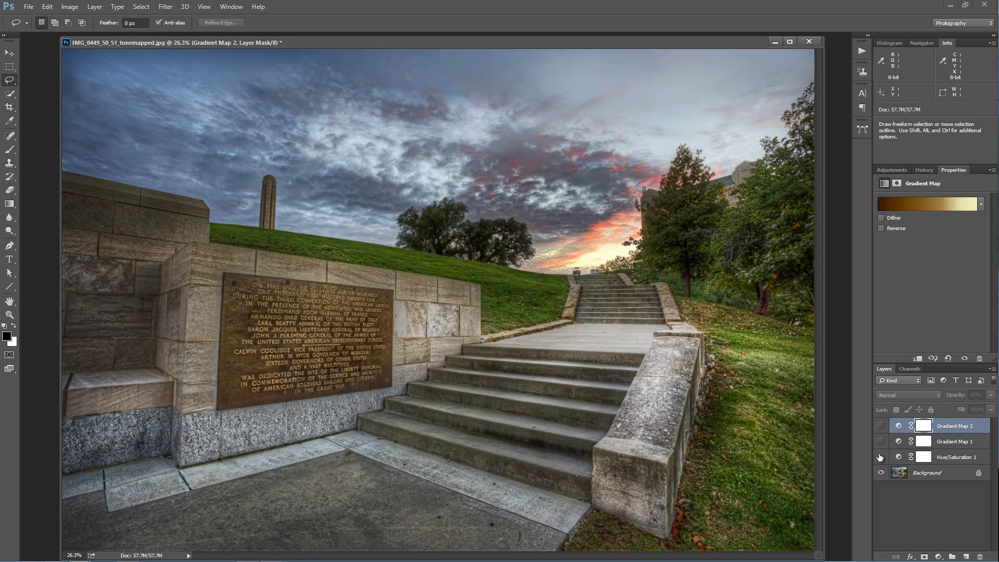
left_click(880, 457)
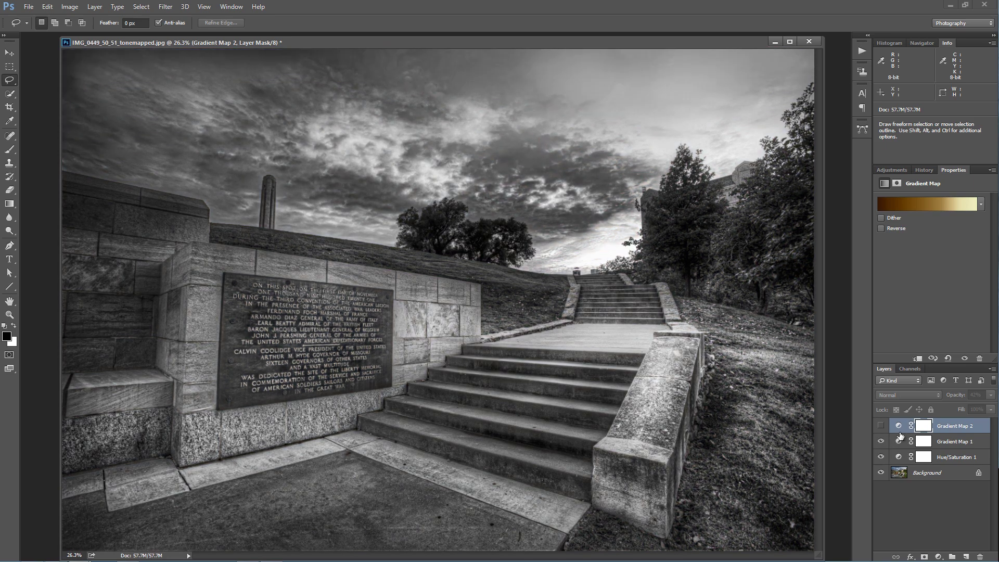